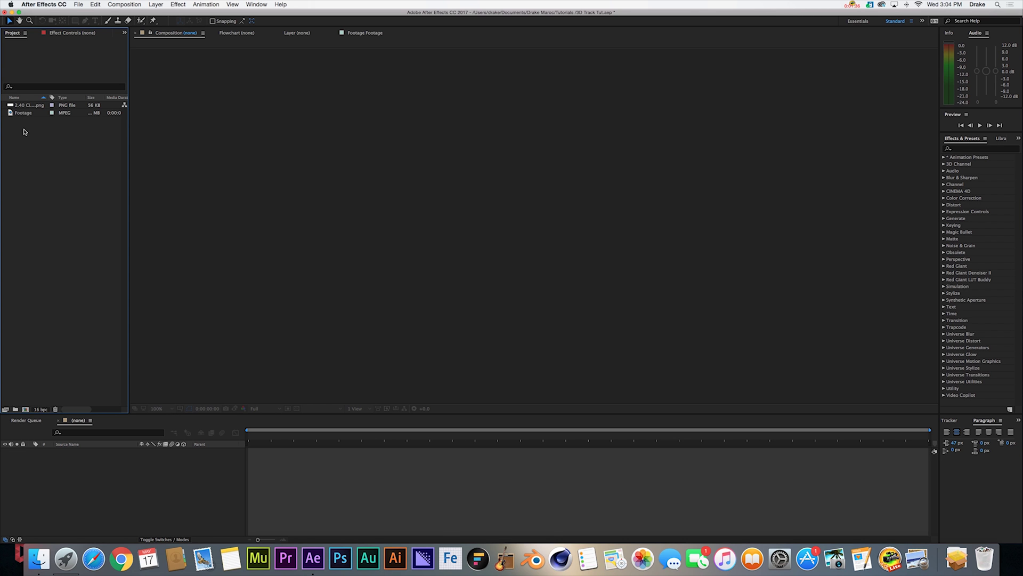
Open the Footage clip in its viewer, scrub to the wide room shot and play it back.
double_click(12, 112)
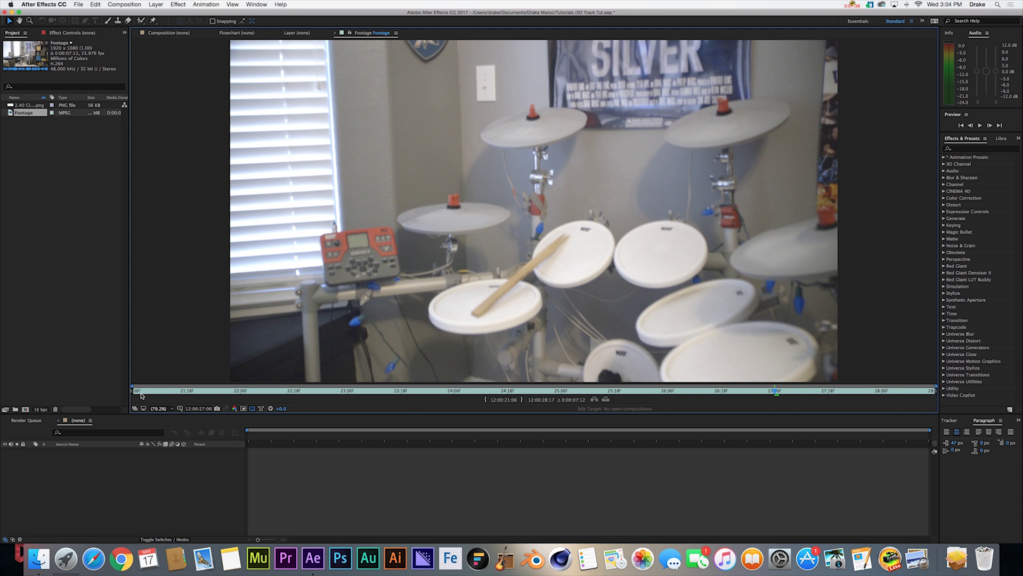
left_click_drag(171, 391, 215, 385)
key("space")
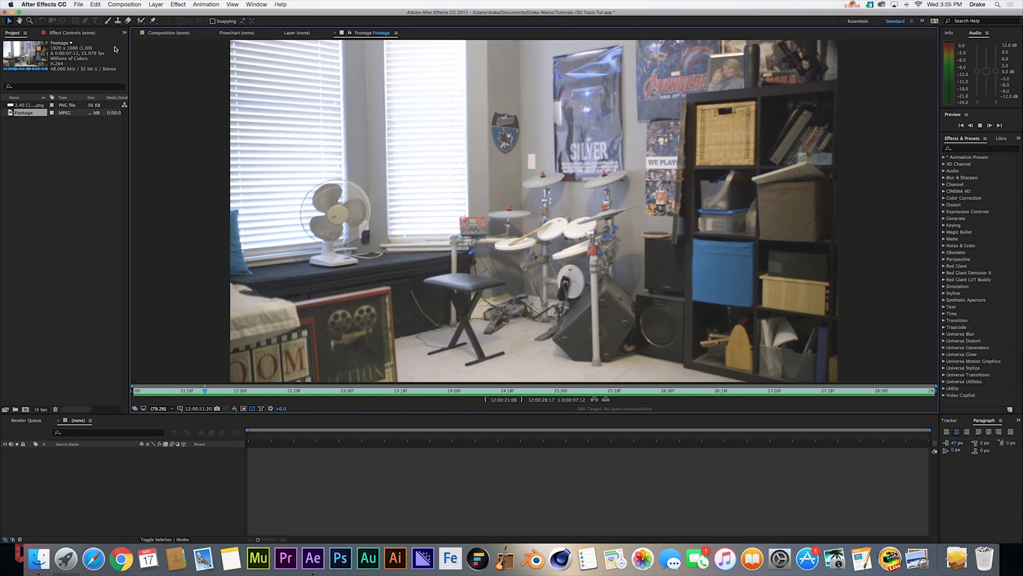
left_click(160, 33)
Build Footage 2 from the clip, run 3D Camera Tracker on its layer, and select floor track points.
left_click_drag(12, 118, 25, 409)
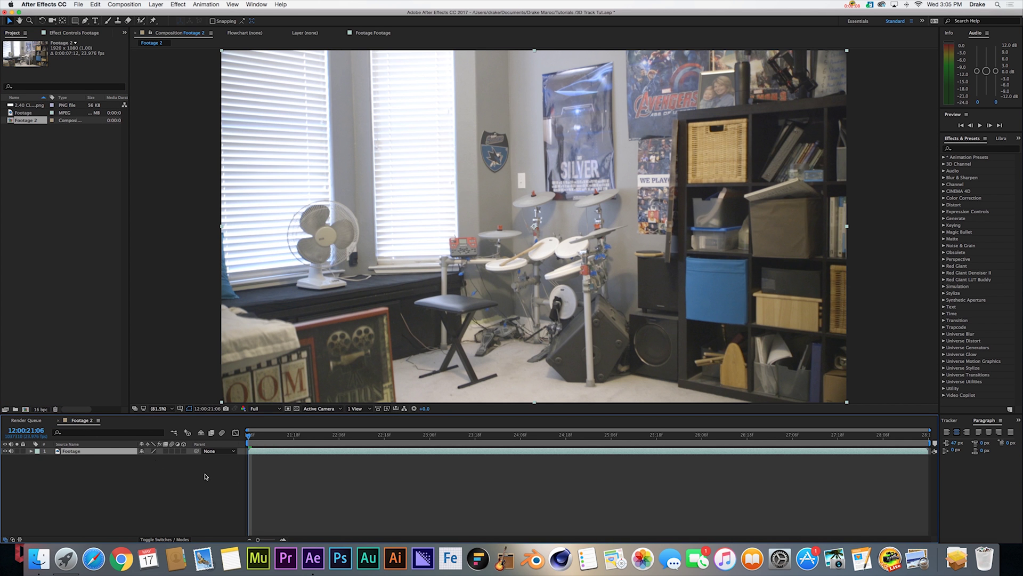
right_click(85, 454)
left_click(125, 486)
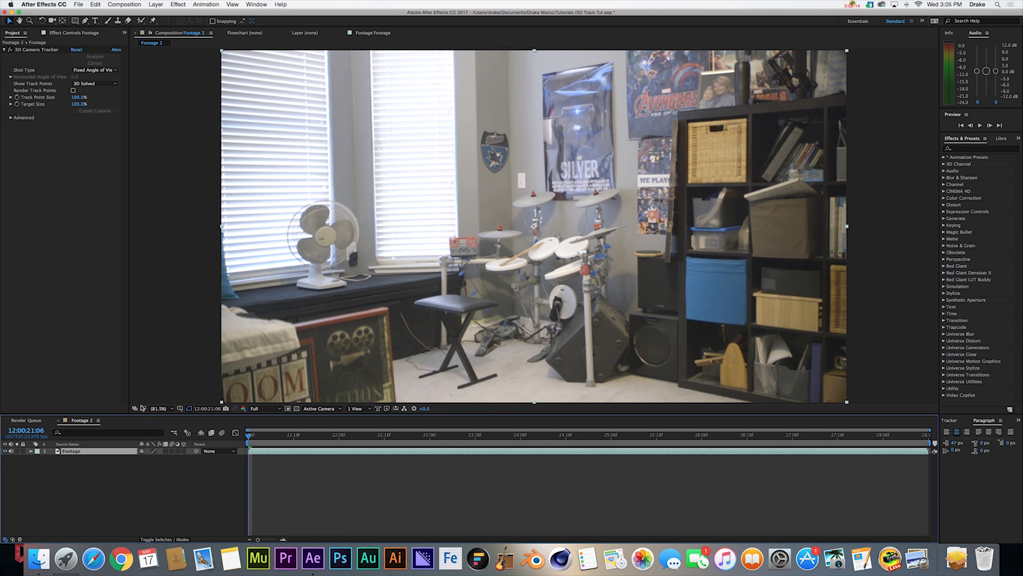
left_click(151, 366)
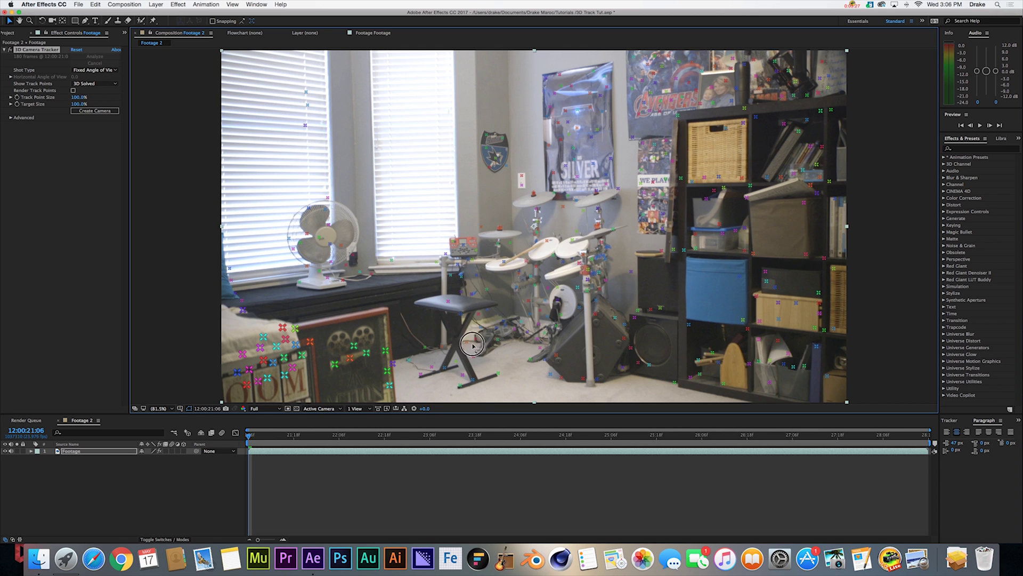
mouse_move(474, 336)
left_mouse_down()
mouse_move(512, 384)
mouse_move(451, 394)
mouse_move(412, 374)
mouse_move(405, 344)
mouse_move(469, 337)
left_mouse_up()
Set the floor points around the stool legs as ground plane and origin, and create the 3D Tracker Camera.
right_click(461, 368)
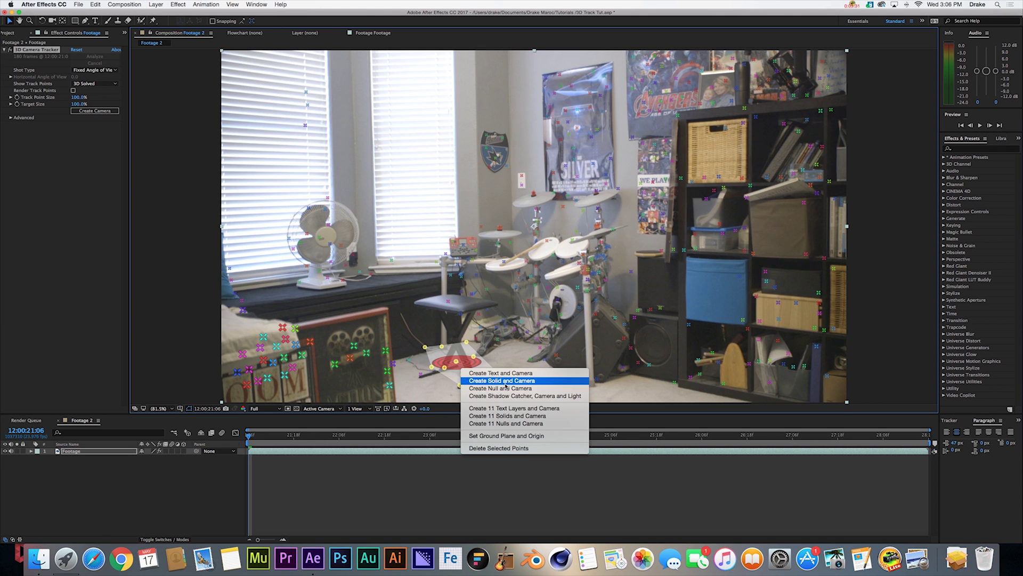
left_click(502, 436)
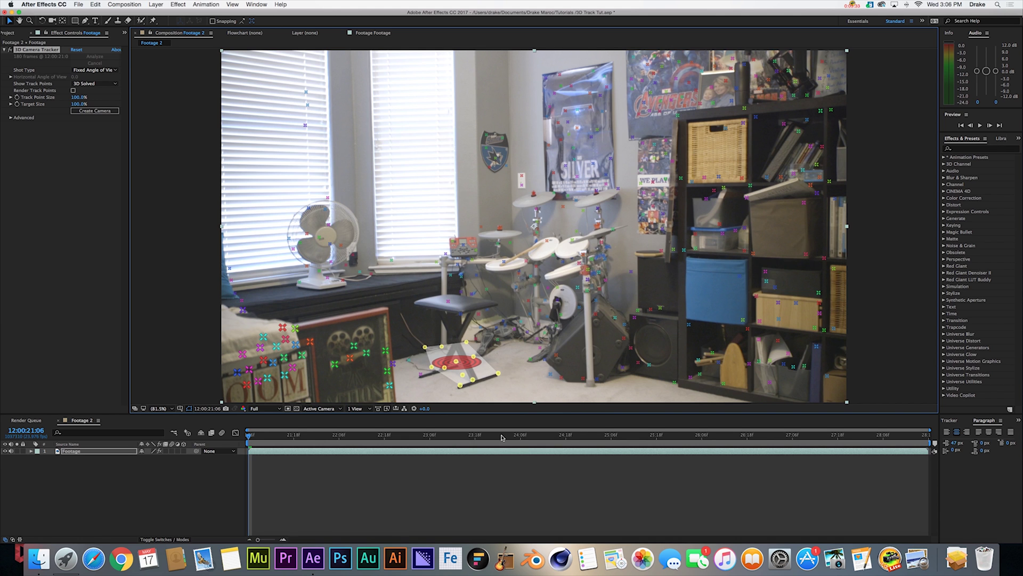
left_click(44, 205)
left_click(92, 111)
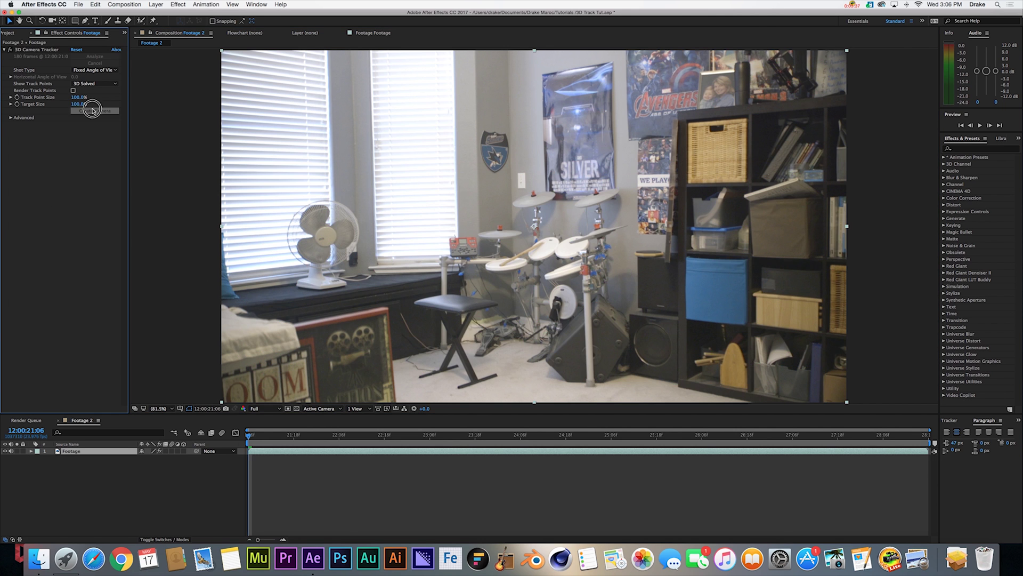
left_click(174, 293)
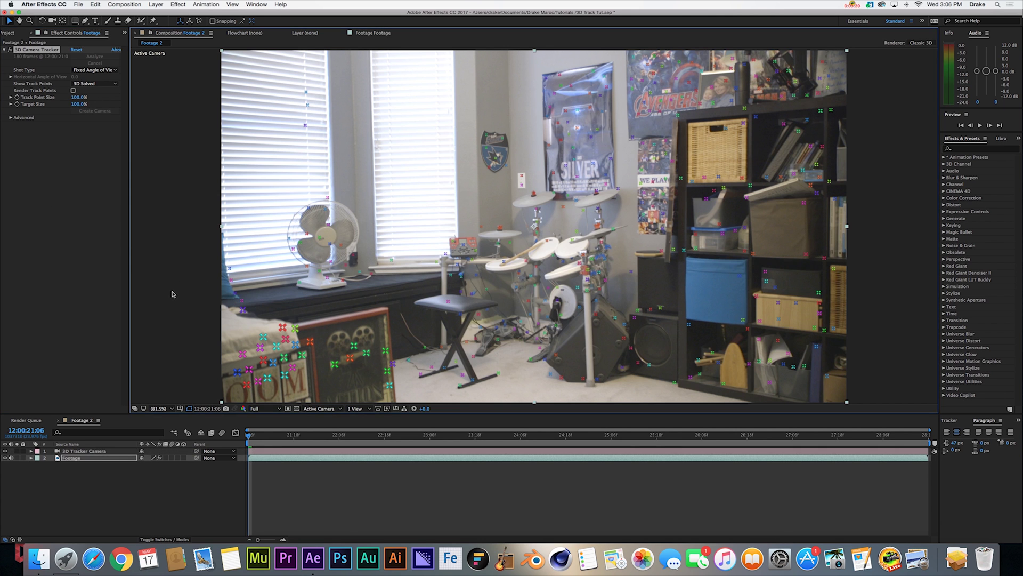
Preview the tracked shot and check the track points on later frames around 22:16.
key("space")
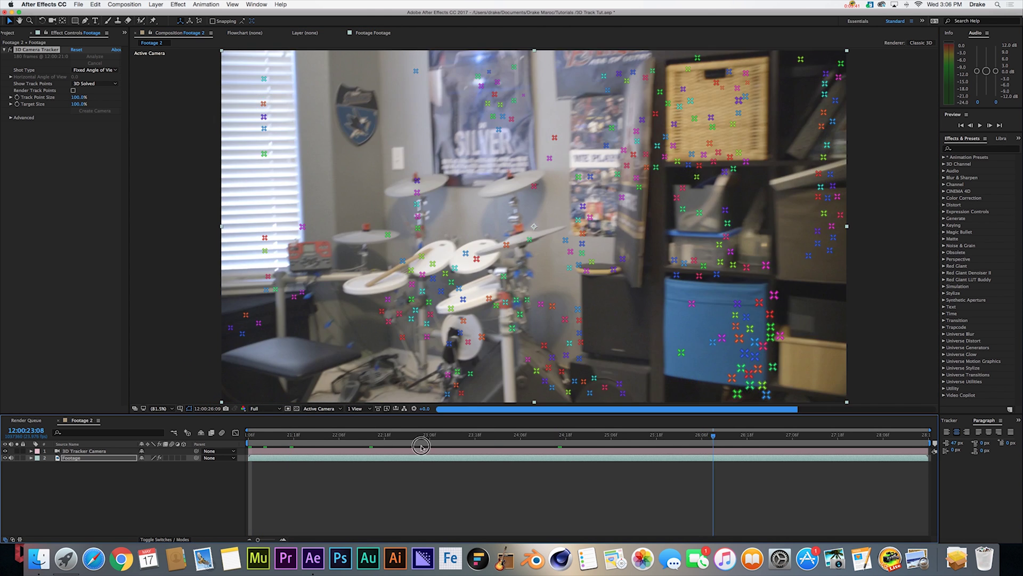
left_click(267, 443)
left_click(205, 468)
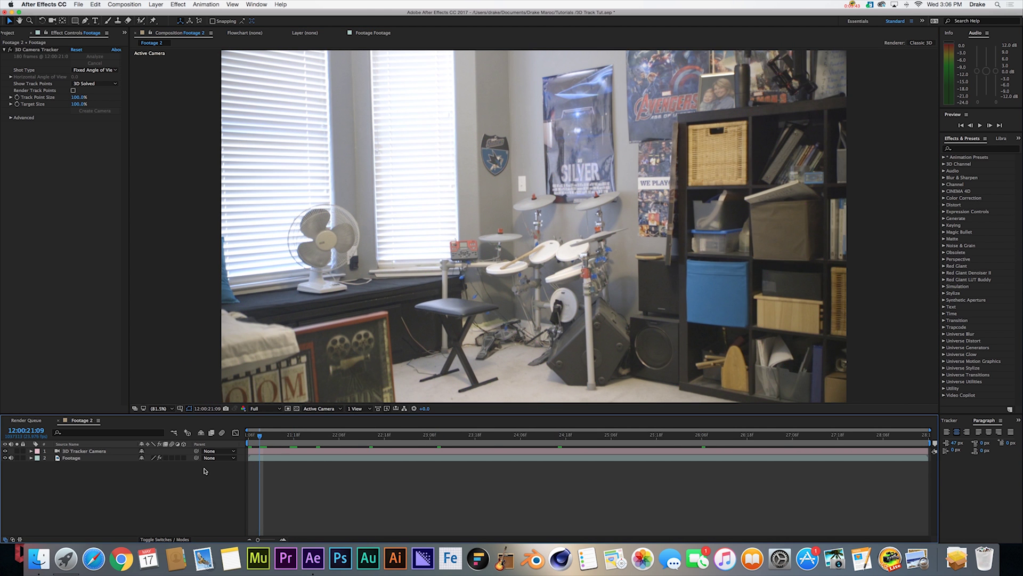
left_click(320, 438)
left_click_drag(320, 438, 377, 438)
left_click(88, 456)
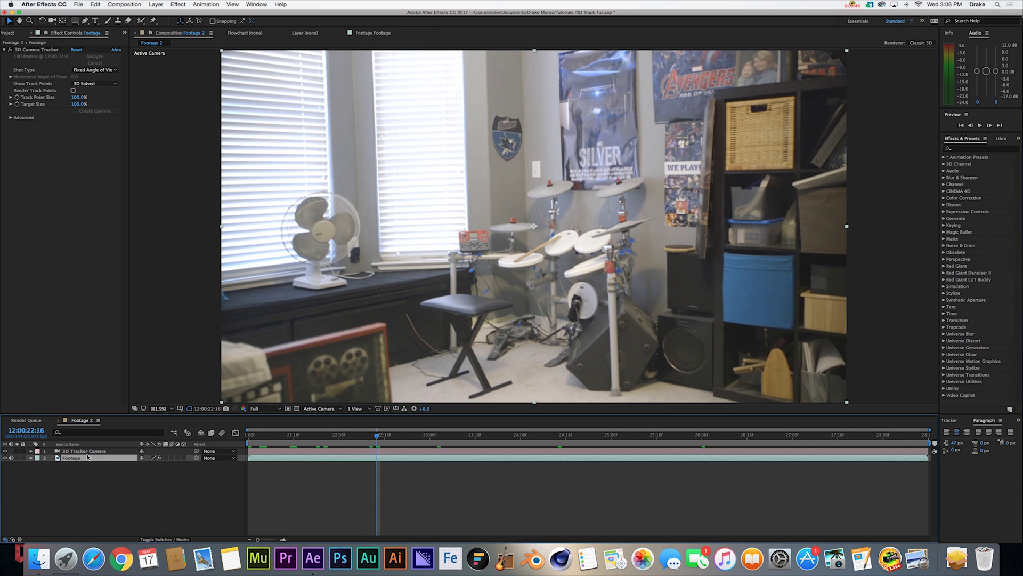
left_click(53, 50)
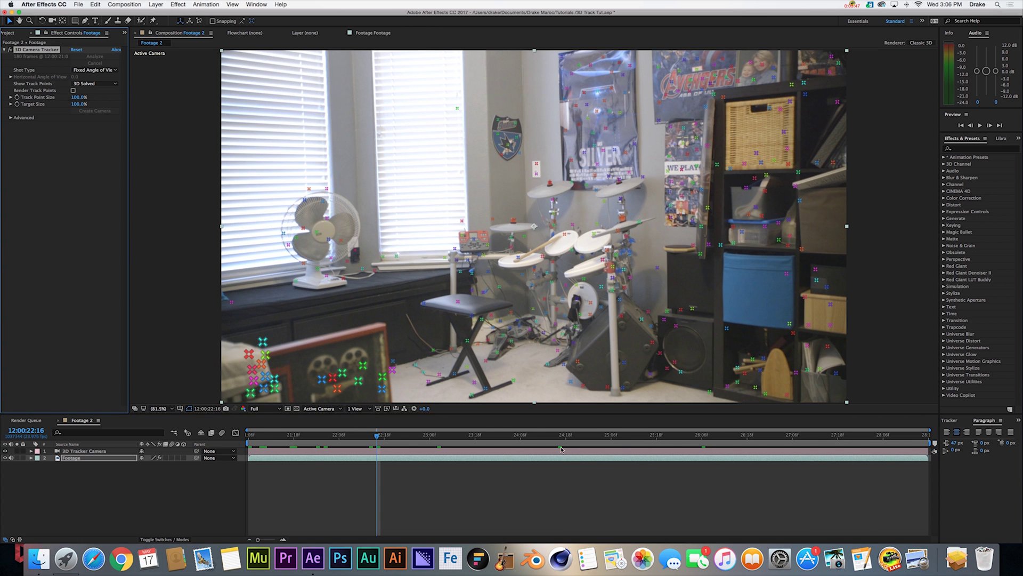
left_click_drag(559, 435, 917, 477)
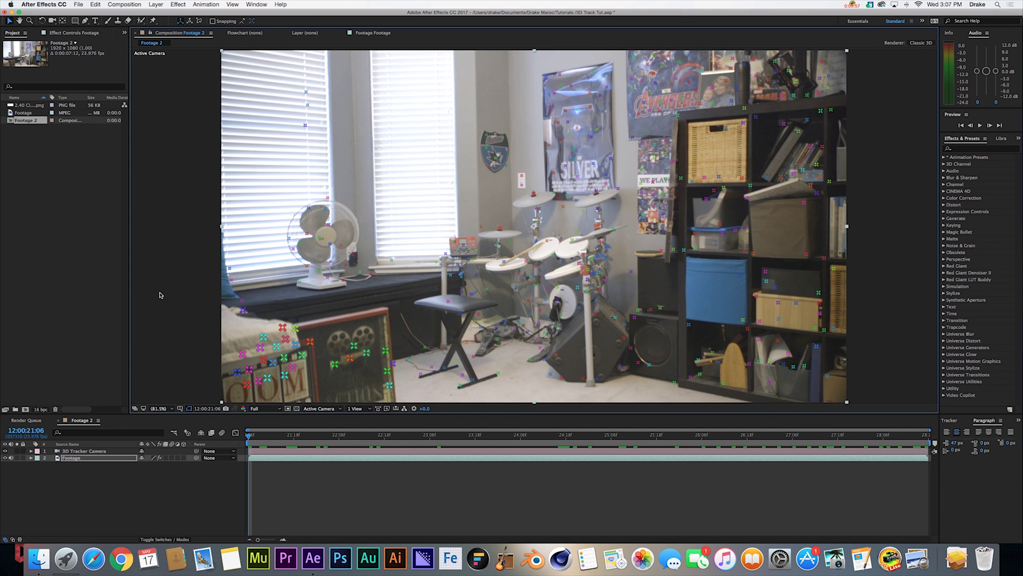
Create a new solid layer named E3D.
left_click(155, 5)
mouse_move(170, 16)
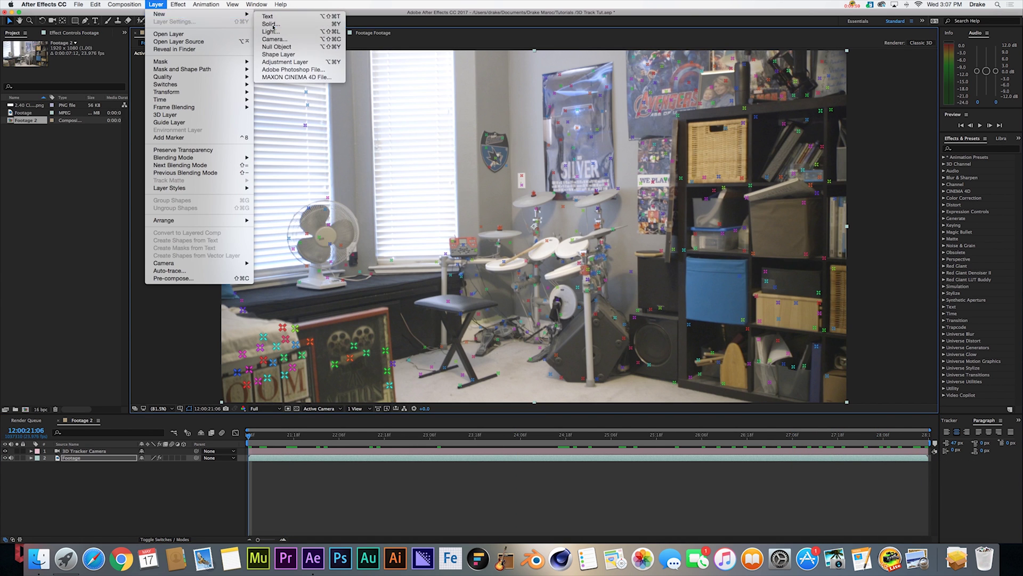
left_click(273, 25)
type("E3D")
key("Return")
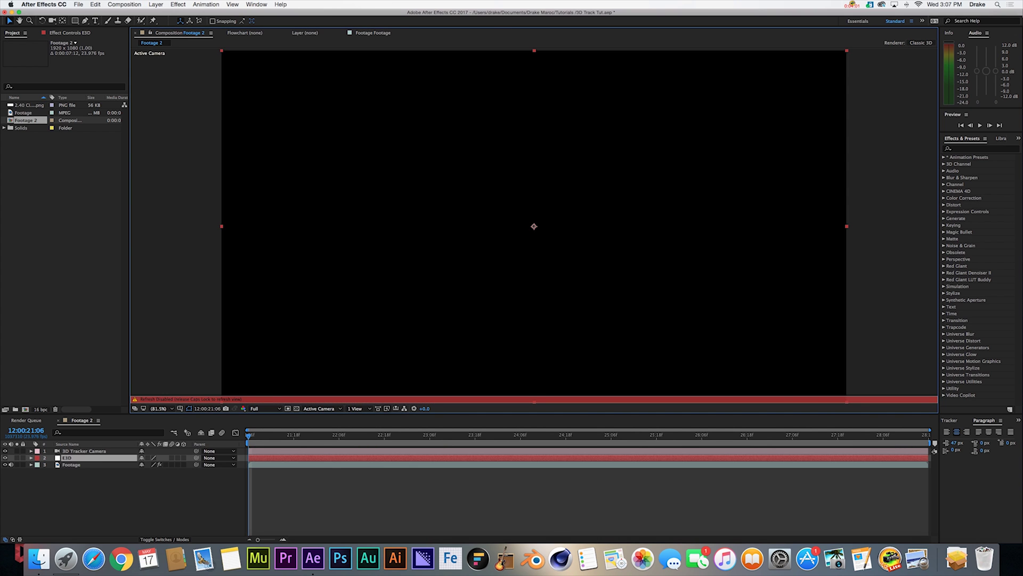
key("Caps_Lock")
Apply Video Copilot's Element effect to the E3D solid and open its Scene Setup.
left_click(945, 395)
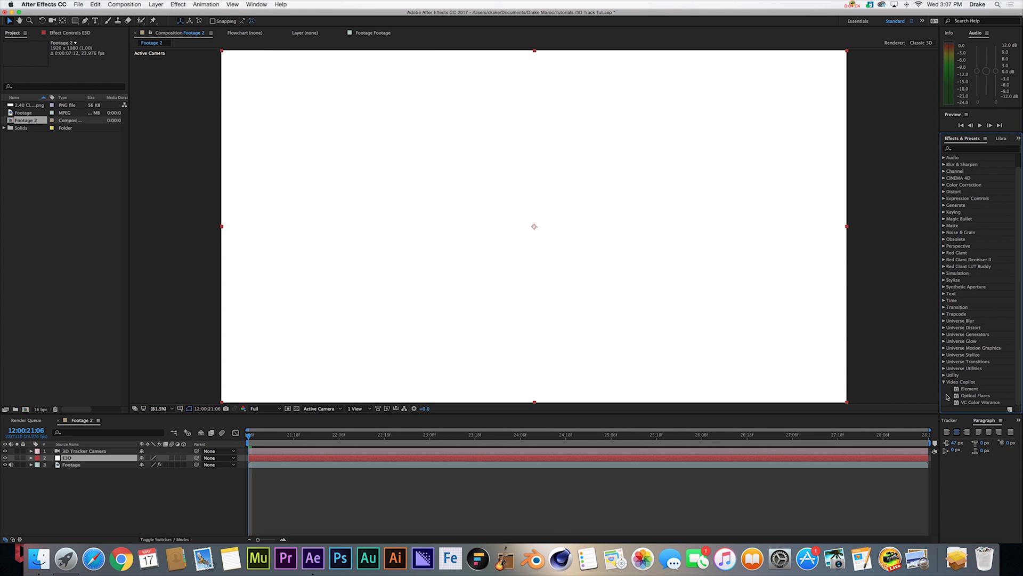
left_click_drag(965, 391, 656, 315)
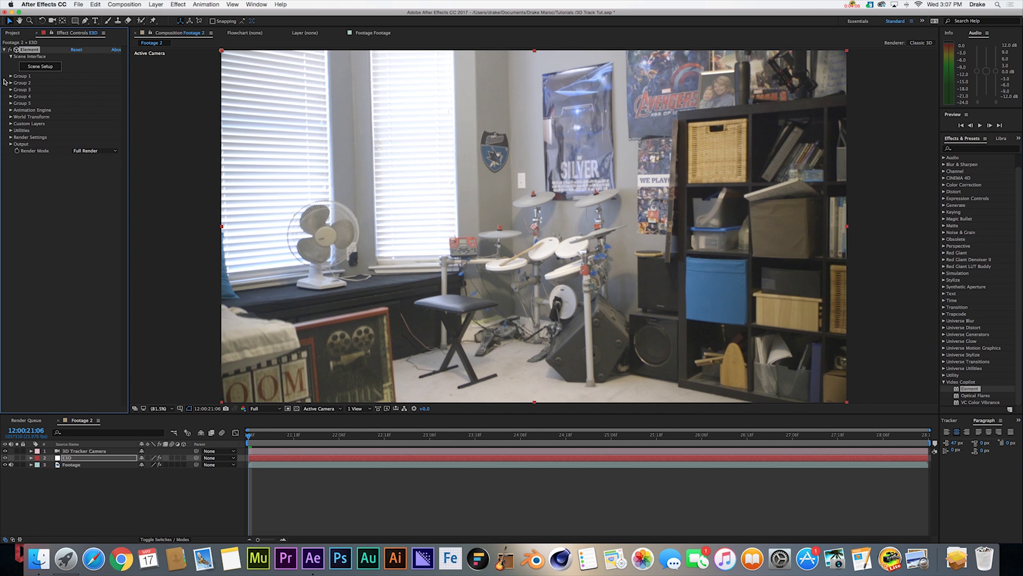
left_click(38, 70)
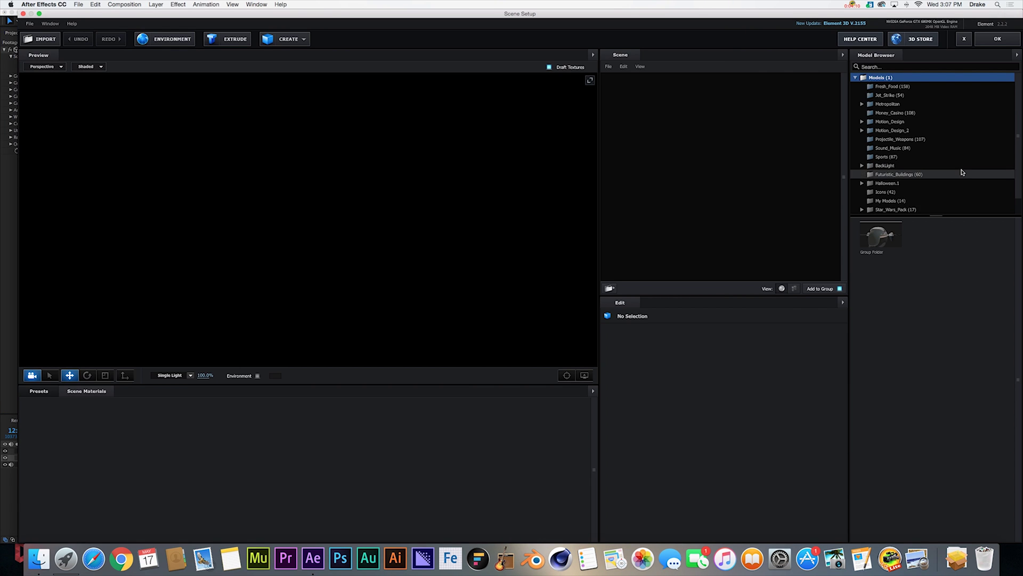
Load the Star_Wars_Pack Corridor model into the scene, inspect it in the preview, and return to the comp.
scroll(959, 165, "down", 2)
left_click(903, 193)
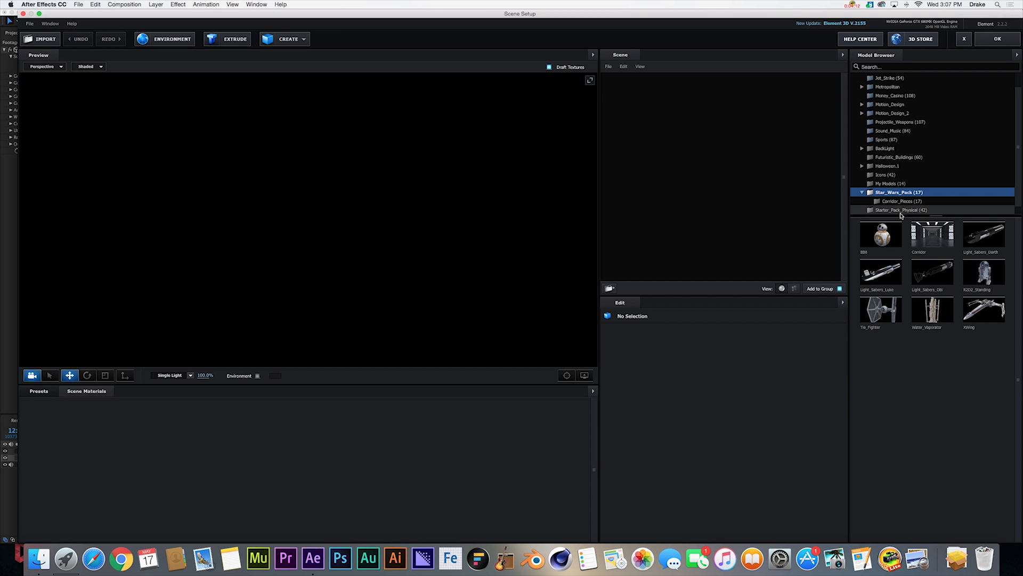
left_click(928, 230)
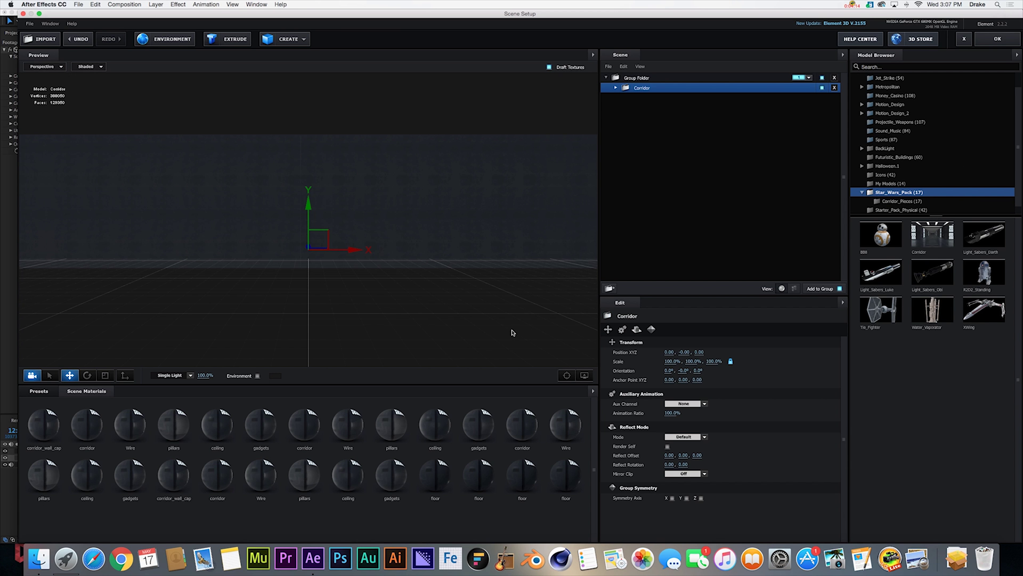
left_click_drag(473, 319, 526, 321)
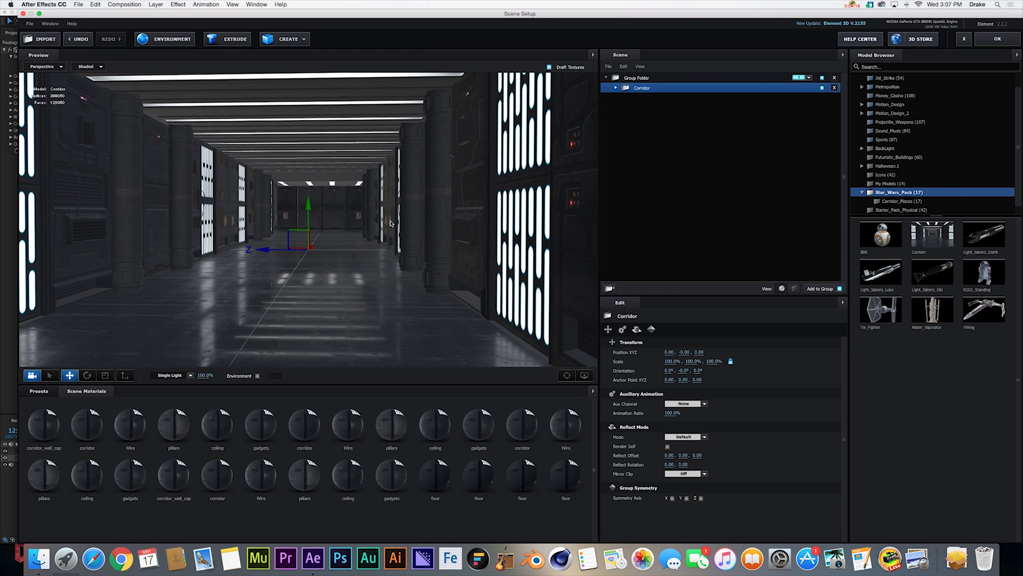
left_click_drag(390, 224, 365, 245)
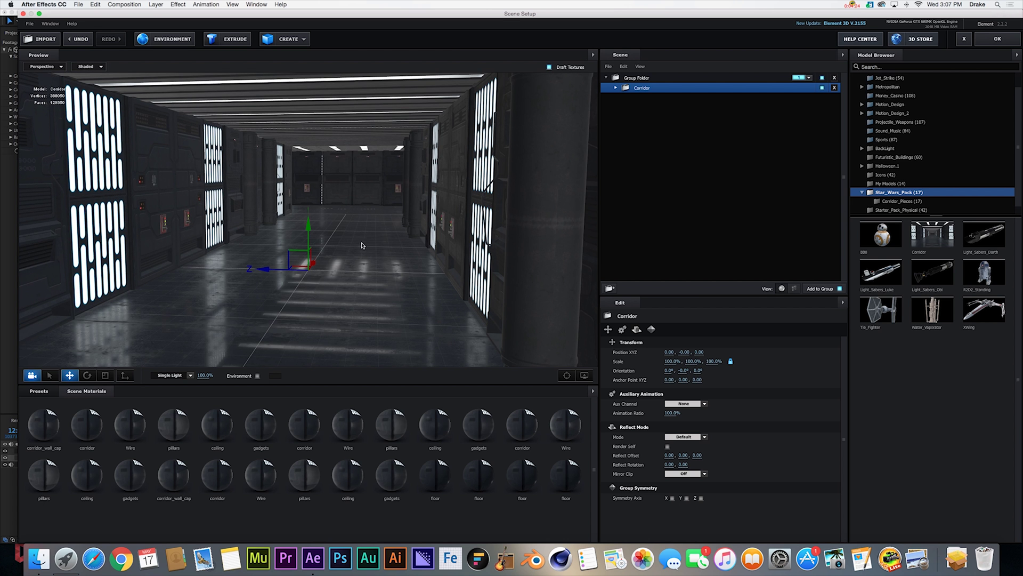
left_click(980, 39)
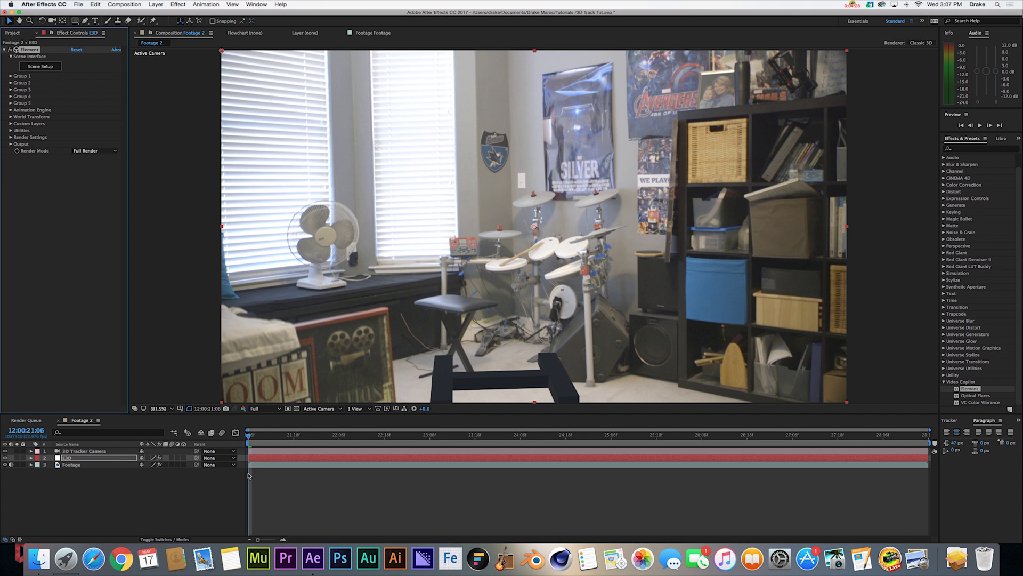
Set Group 1 Particle Size to 171.30, rotate the corridor on Y and move it to -30,-1239.
left_click_drag(272, 442, 698, 472)
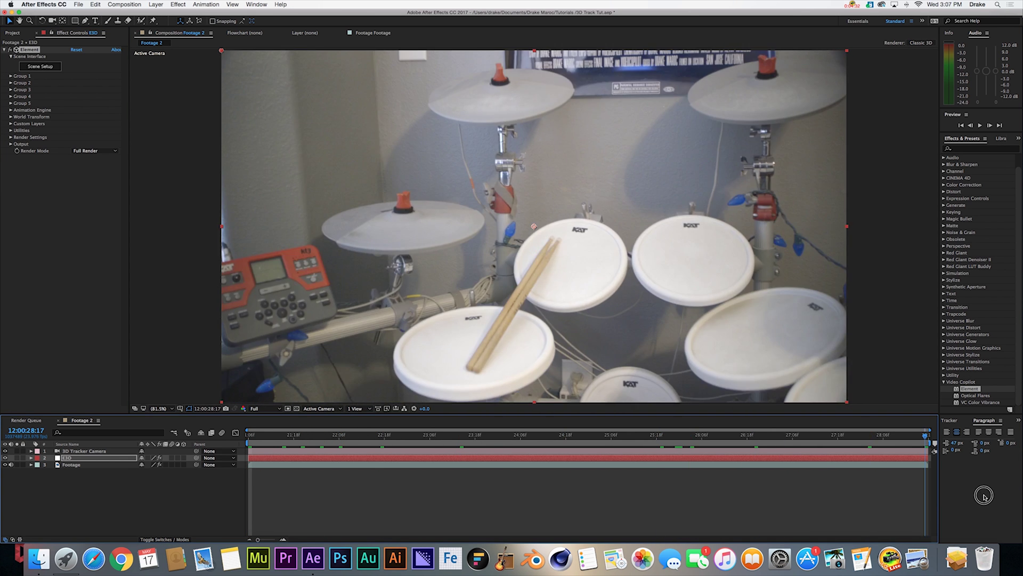
key("space")
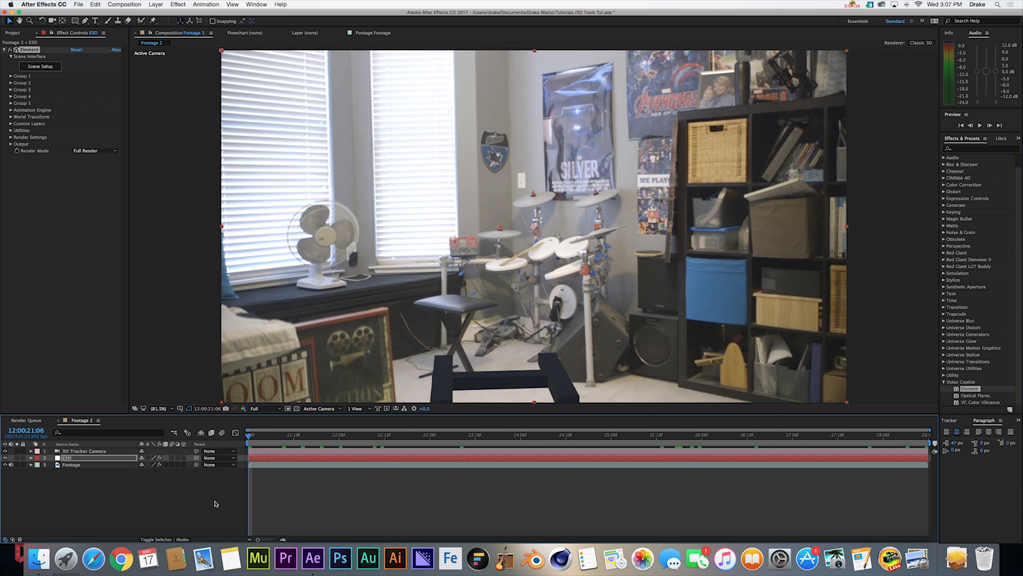
left_click(10, 75)
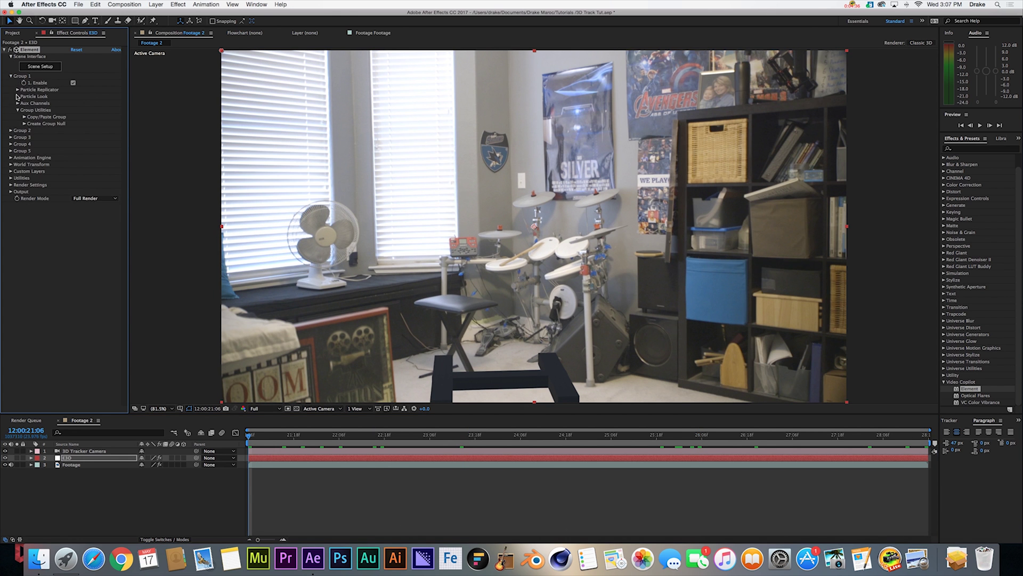
left_click(18, 96)
left_click(25, 126)
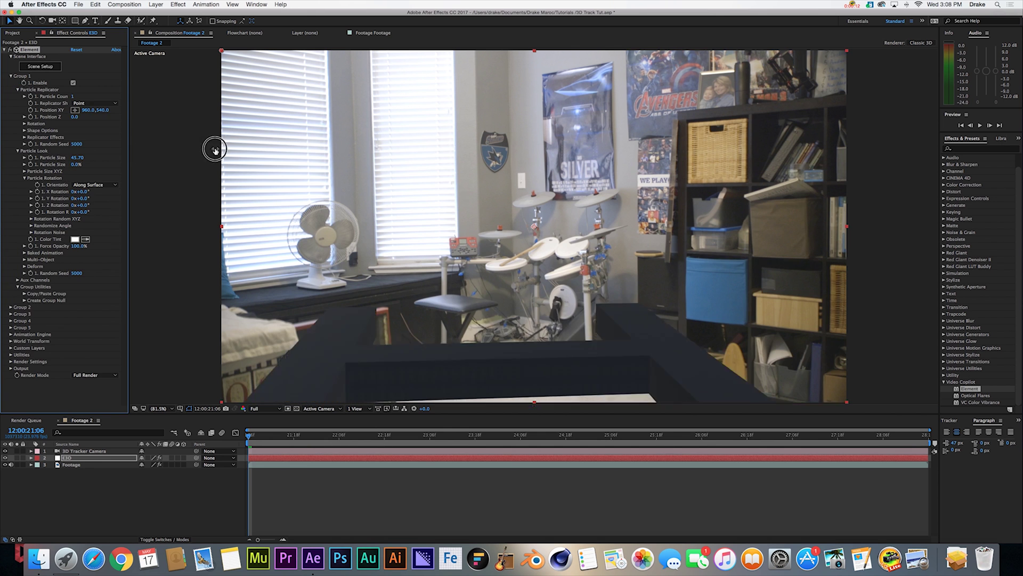
left_click_drag(213, 151, 215, 201)
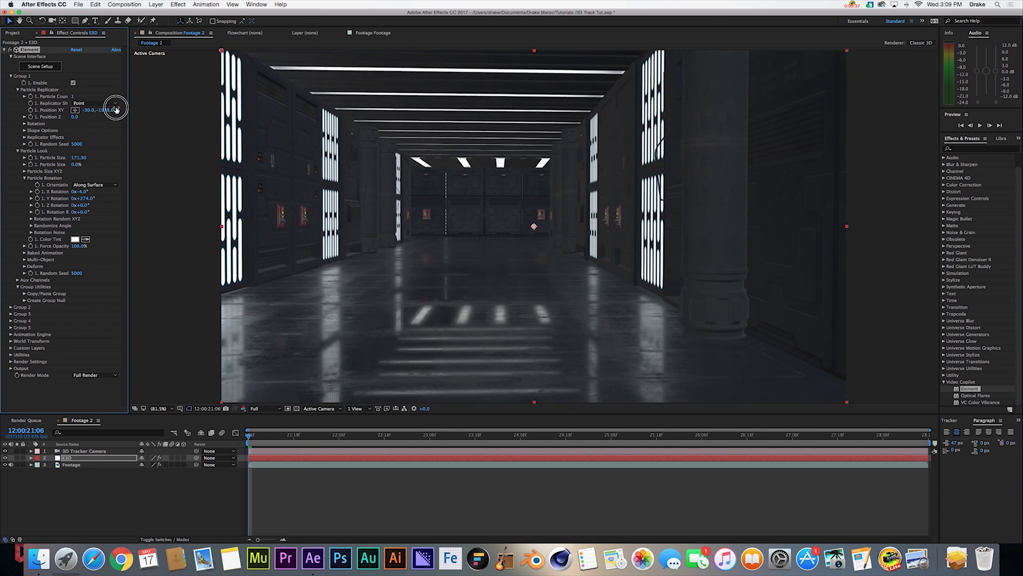
left_click_drag(114, 103, 87, 201)
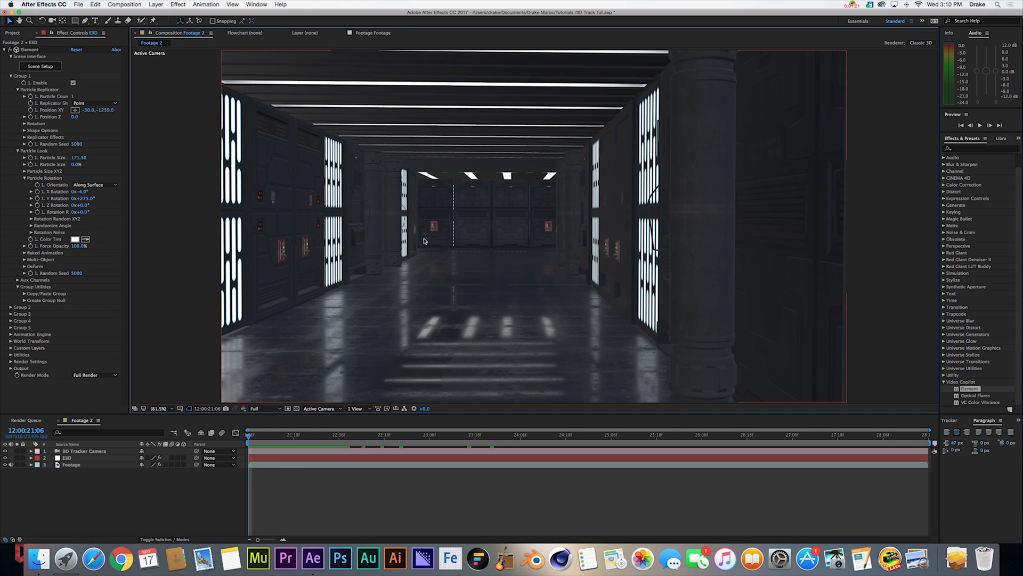
left_click_drag(277, 434, 949, 439)
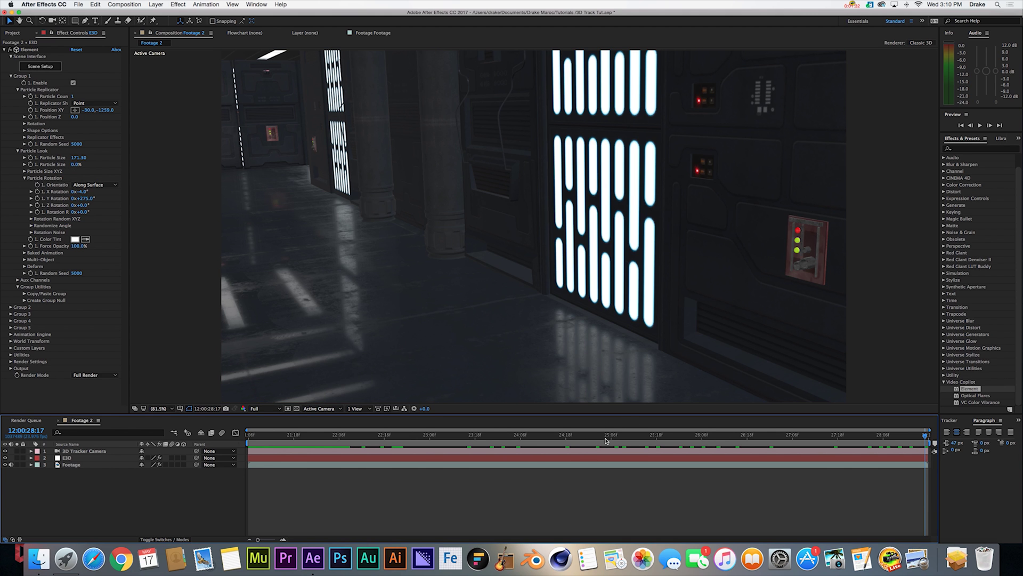
key("Home")
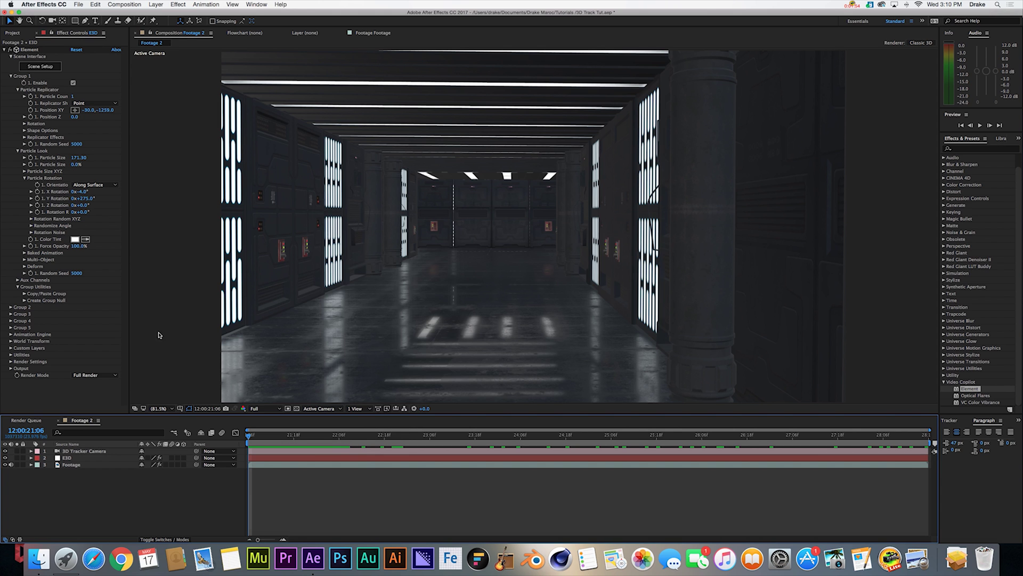
left_click(10, 76)
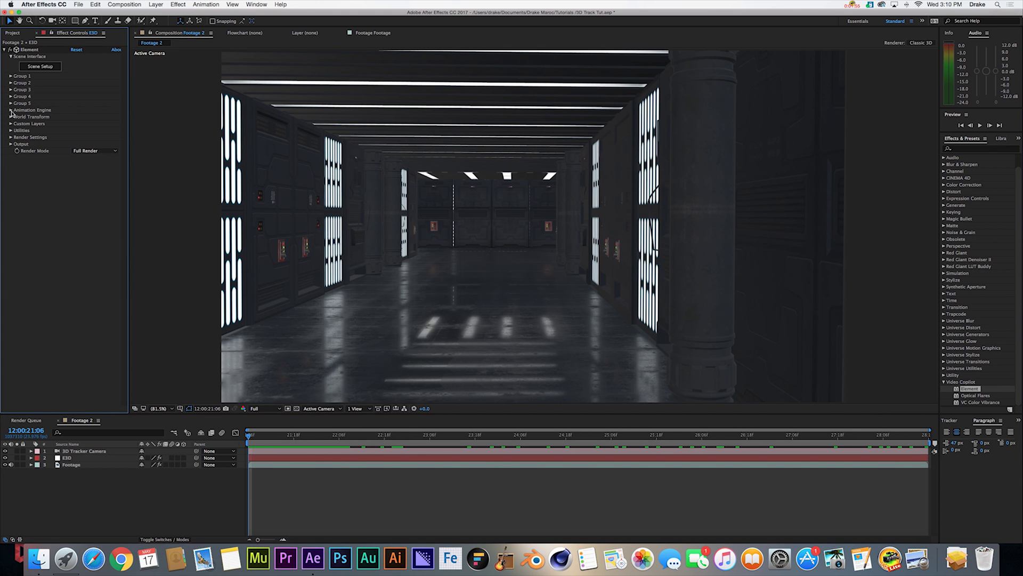
Set Element's Add Lighting to Basic and tilt the additional light to 75° on X.
left_click(10, 138)
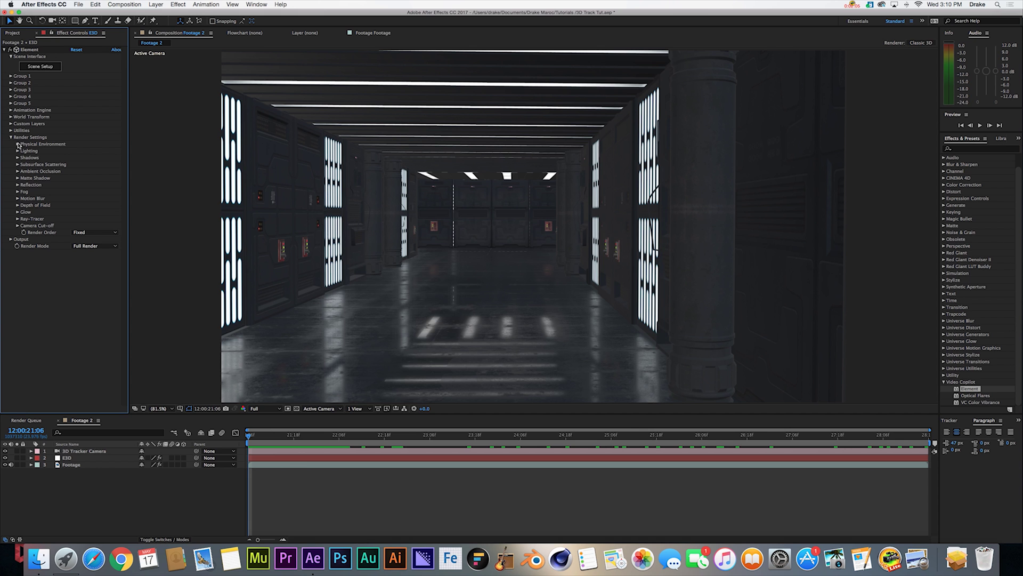
left_click(17, 151)
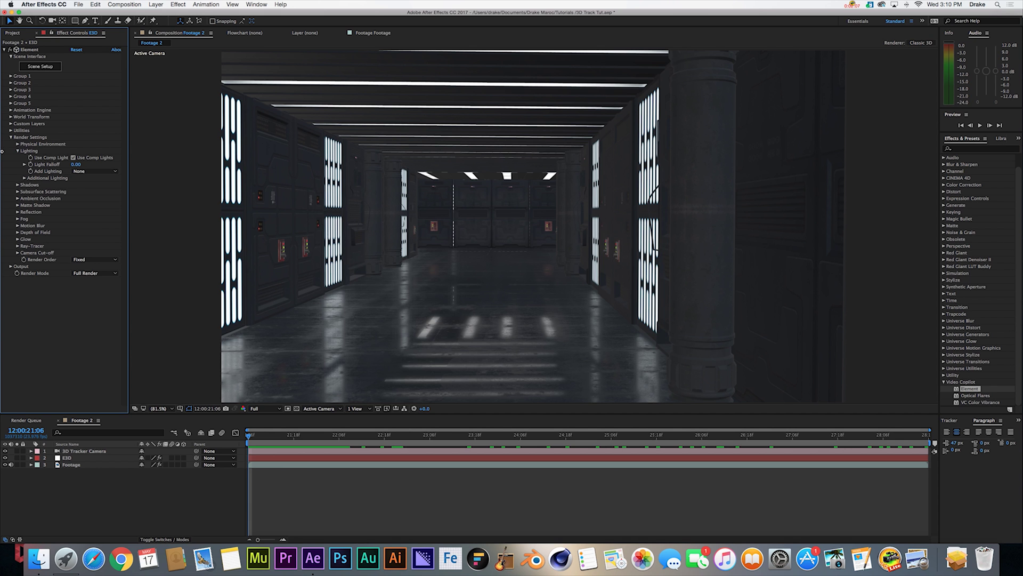
left_click(24, 178)
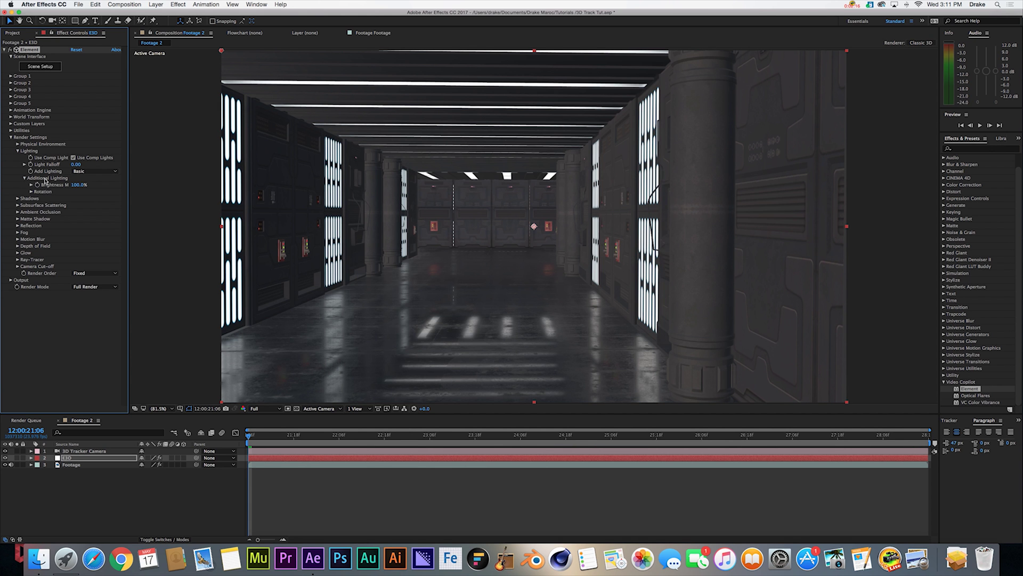
left_click(31, 192)
left_click_drag(81, 199, 108, 198)
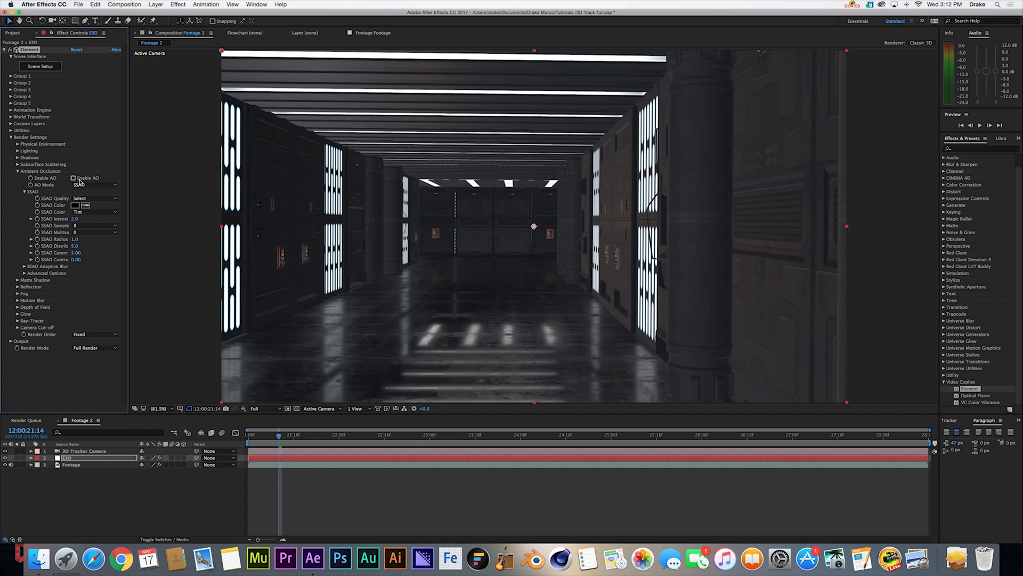
Enable ambient occlusion with SSAO Intensity 8, comparing it off and on.
left_click(73, 179)
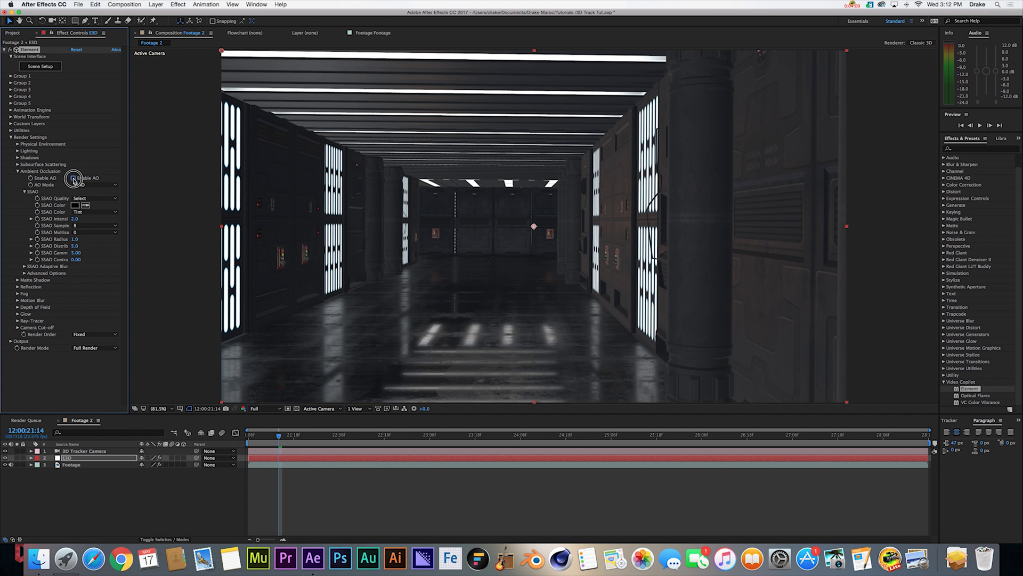
left_click(76, 219)
type("8")
key("Return")
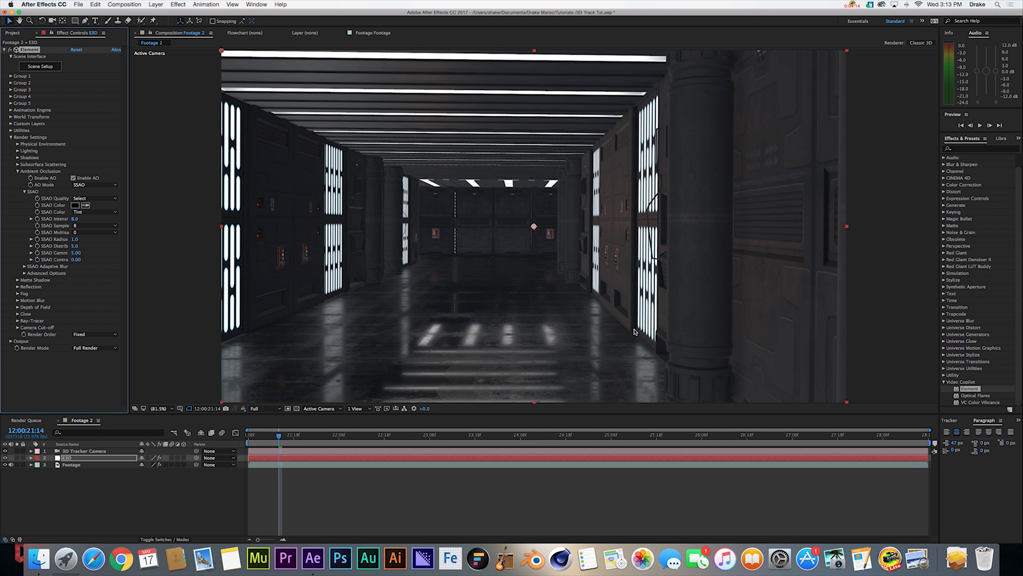
left_click(74, 178)
left_click(74, 178)
left_click(18, 171)
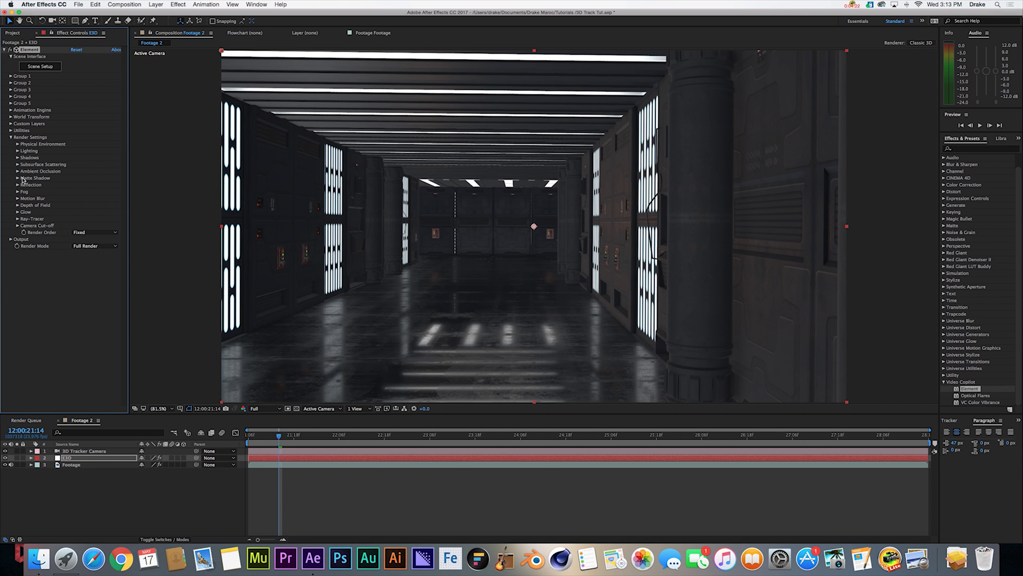
Enable fog in the corridor and set Fog Range to about -3670.
left_click(17, 192)
left_click(73, 199)
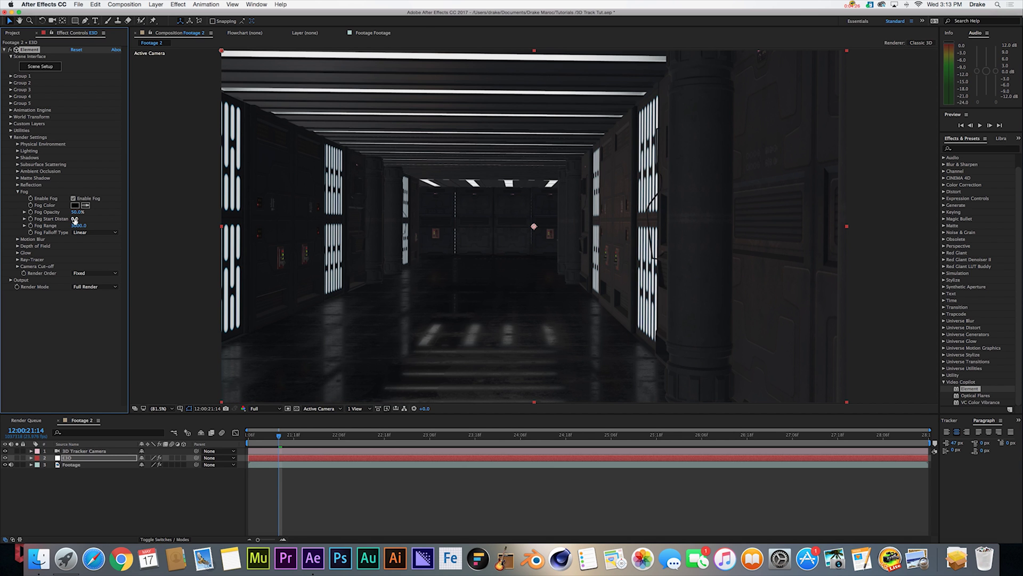
left_click_drag(78, 225, 55, 228)
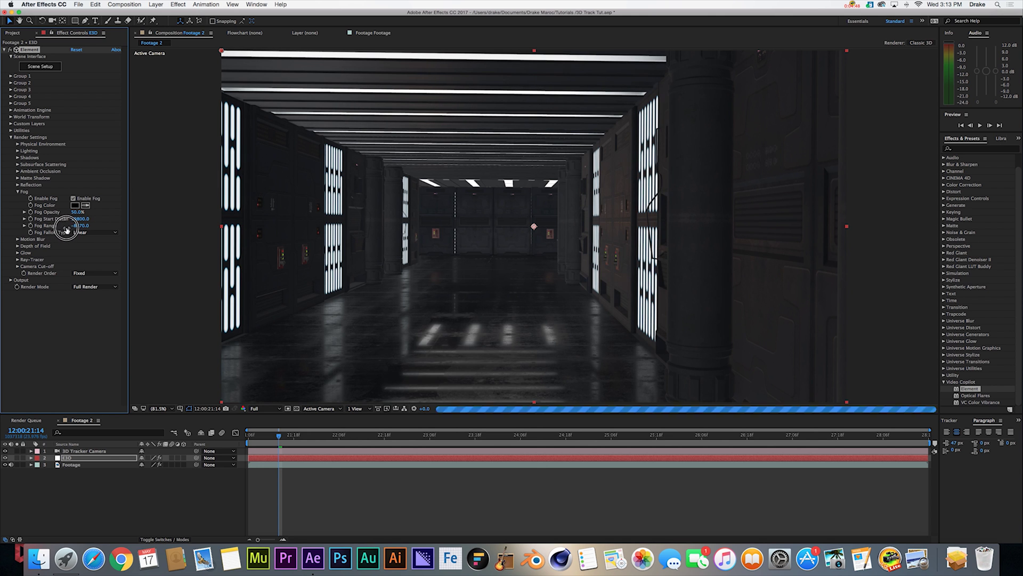
left_click_drag(87, 224, 98, 225)
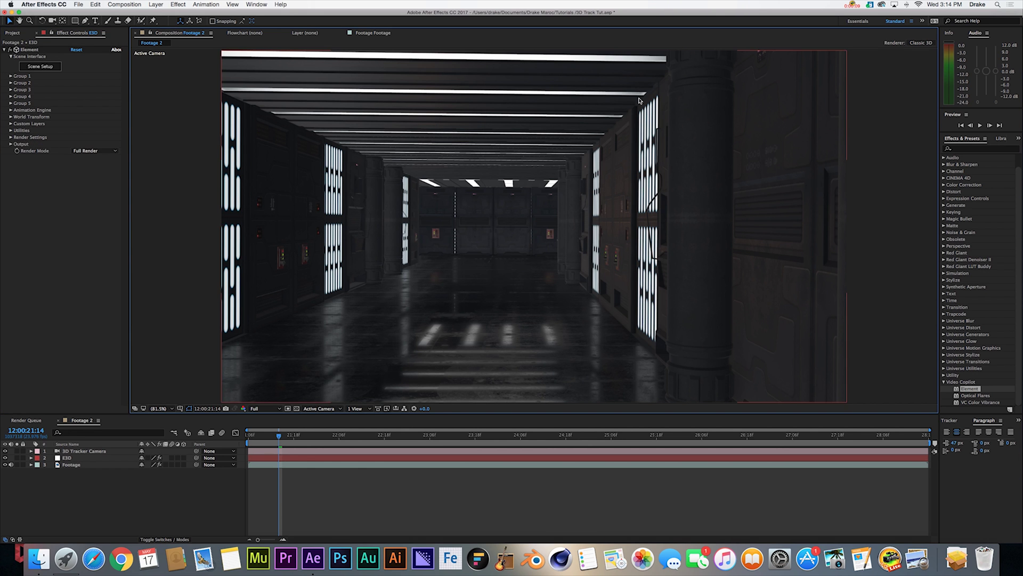
Add Adjustment Layer 1 to the composition.
left_click(156, 4)
mouse_move(171, 14)
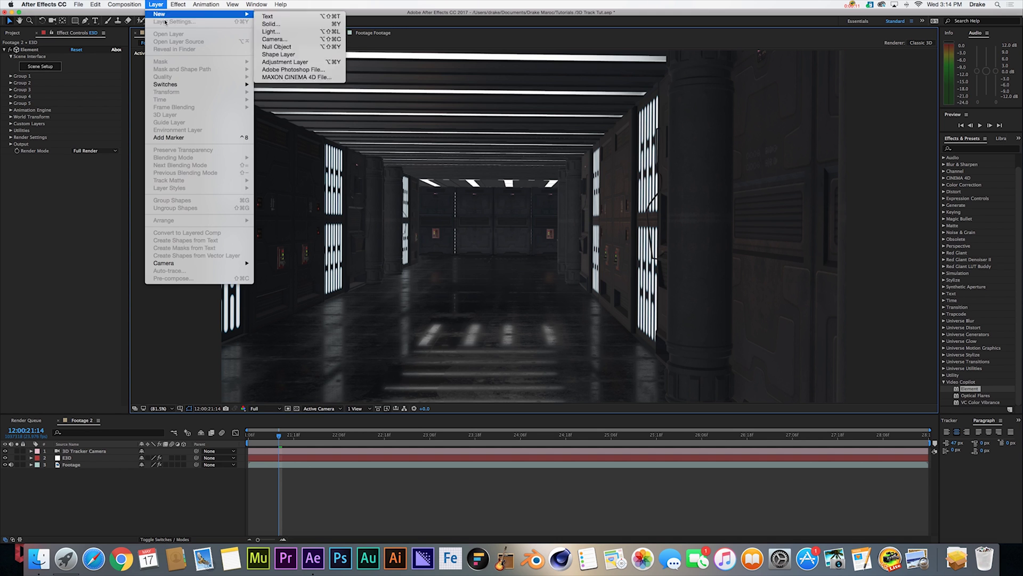
left_click(303, 62)
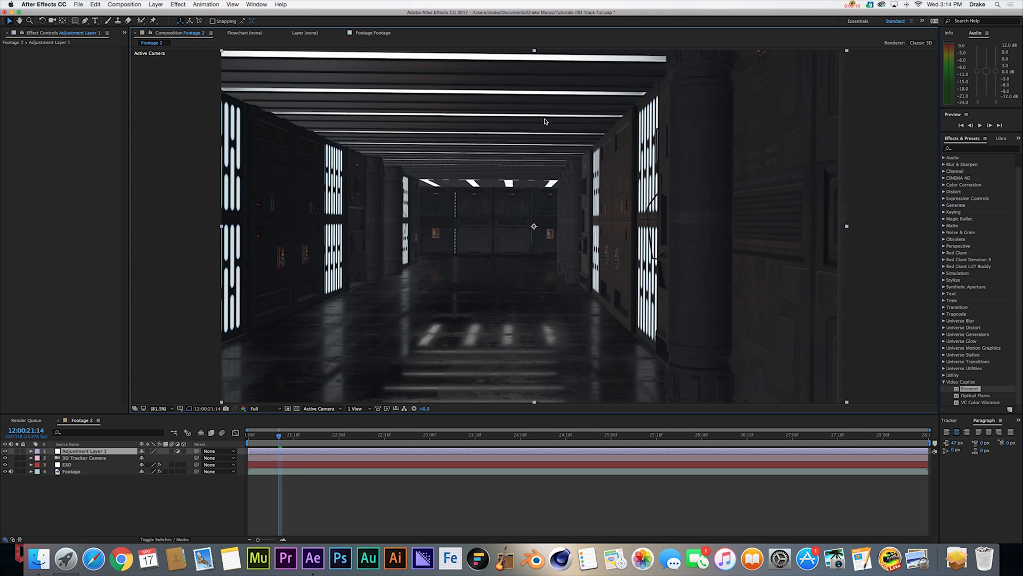
Apply legacy Brightness & Contrast to the E3D layer with Contrast -10.
left_click(956, 149)
type("bri")
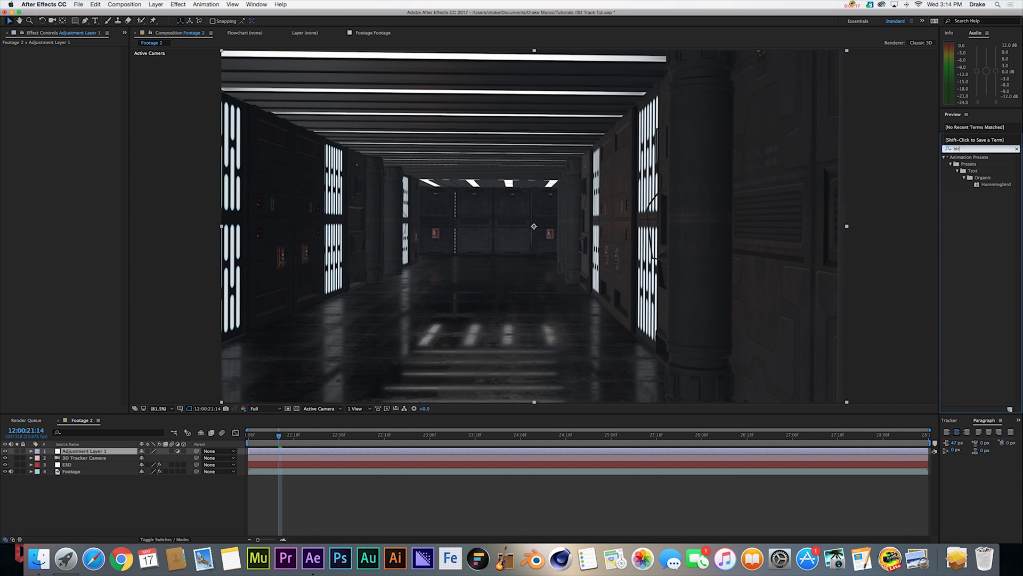
left_click_drag(991, 218, 66, 465)
left_click(73, 178)
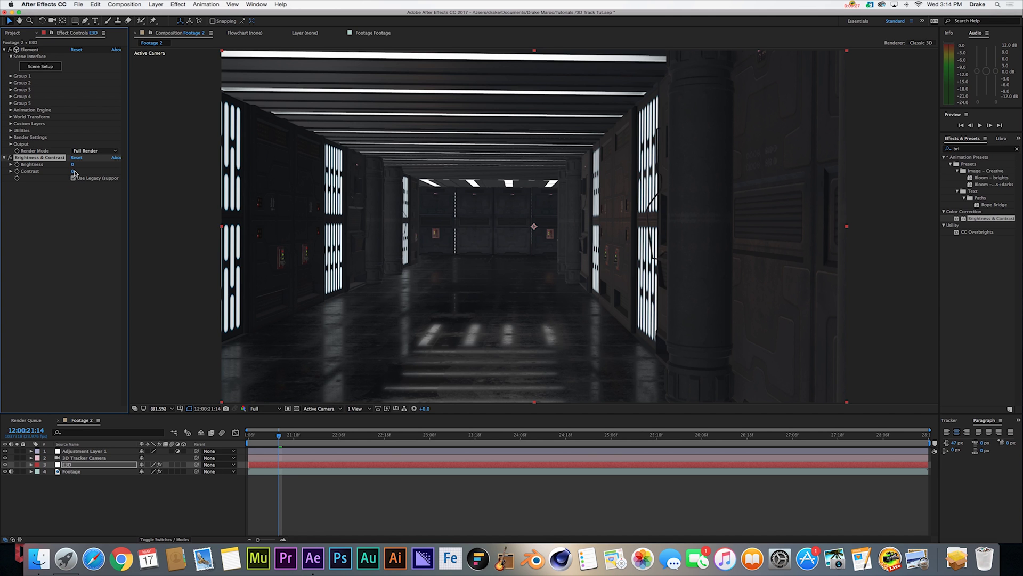
left_click(74, 171)
left_click(67, 284)
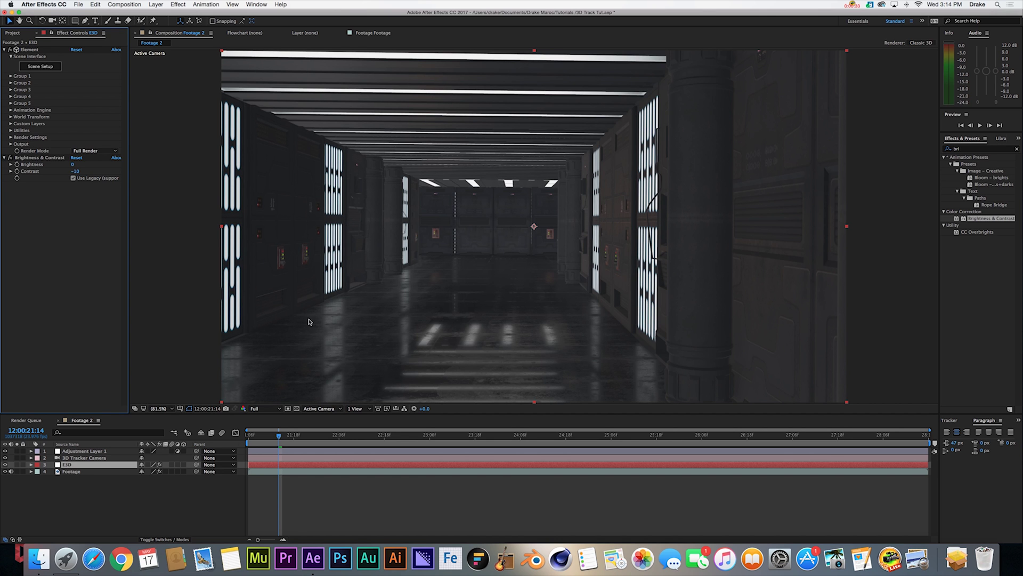
Select Adjustment Layer 1 and search the effects list for 'looks'.
left_click(101, 451)
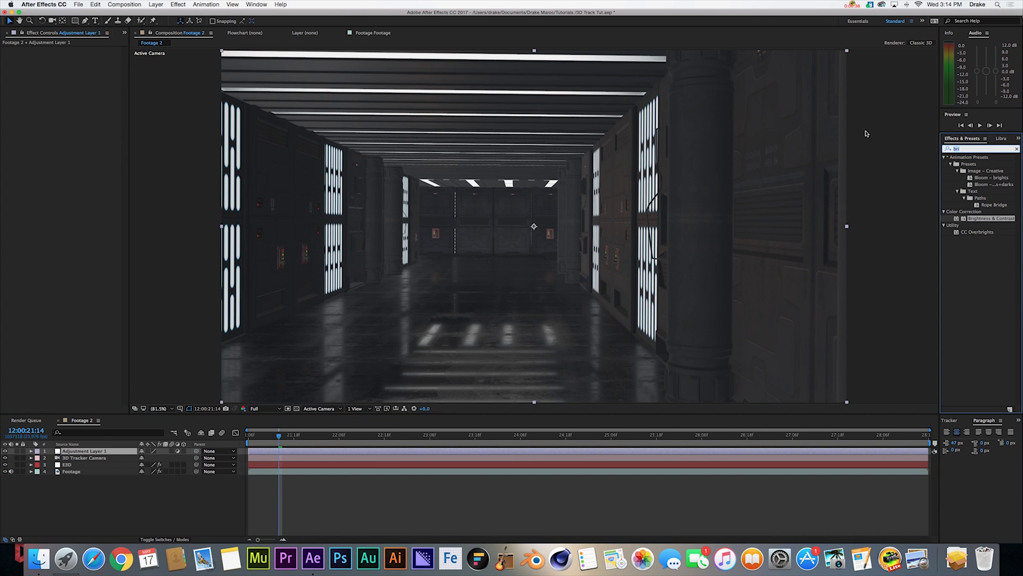
left_click(948, 148)
type("looks")
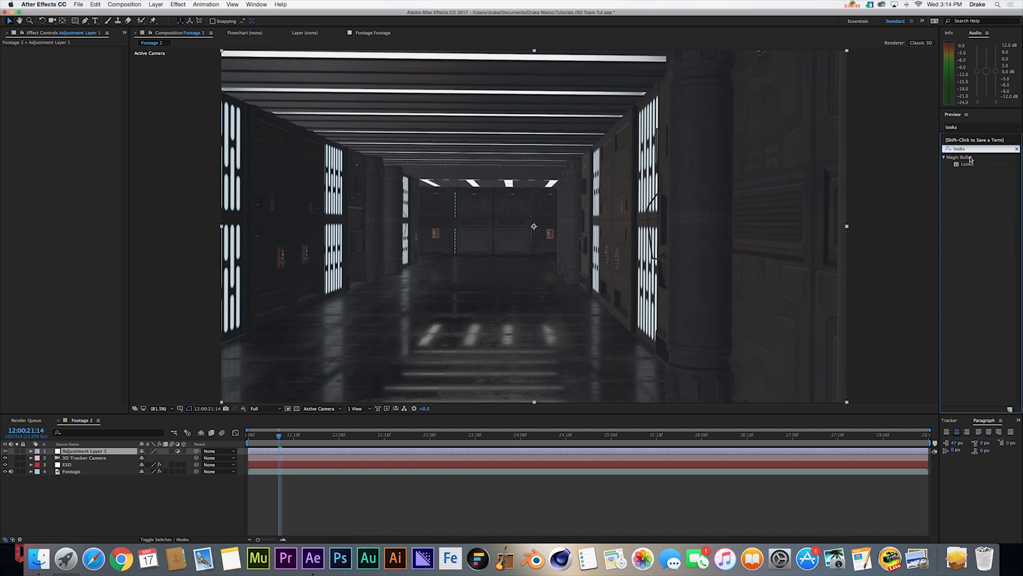
Apply Magic Bullet Looks to Adjustment Layer 1 and choose the Indie Hundred Days look.
left_click_drag(970, 165, 656, 217)
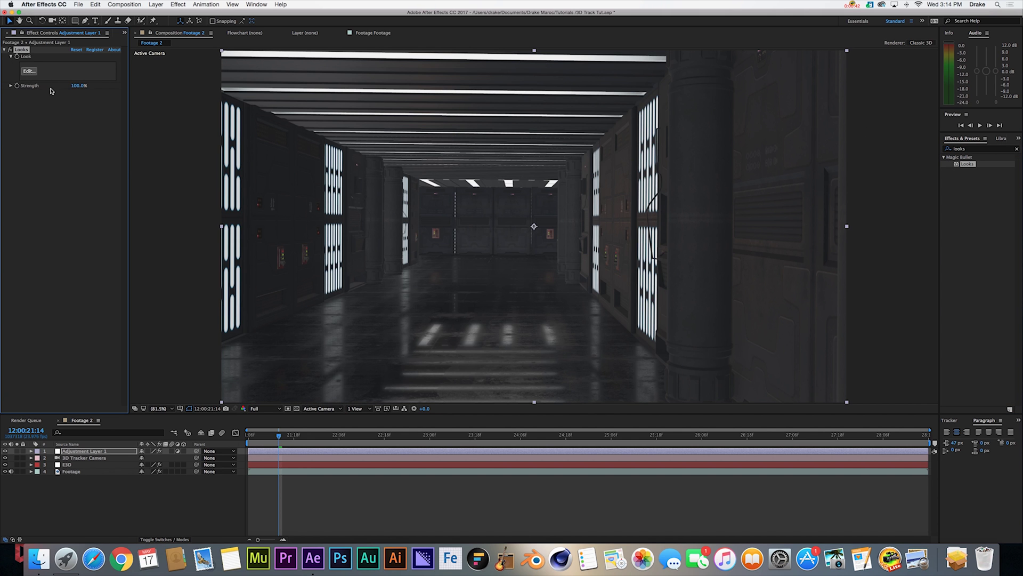
left_click(29, 73)
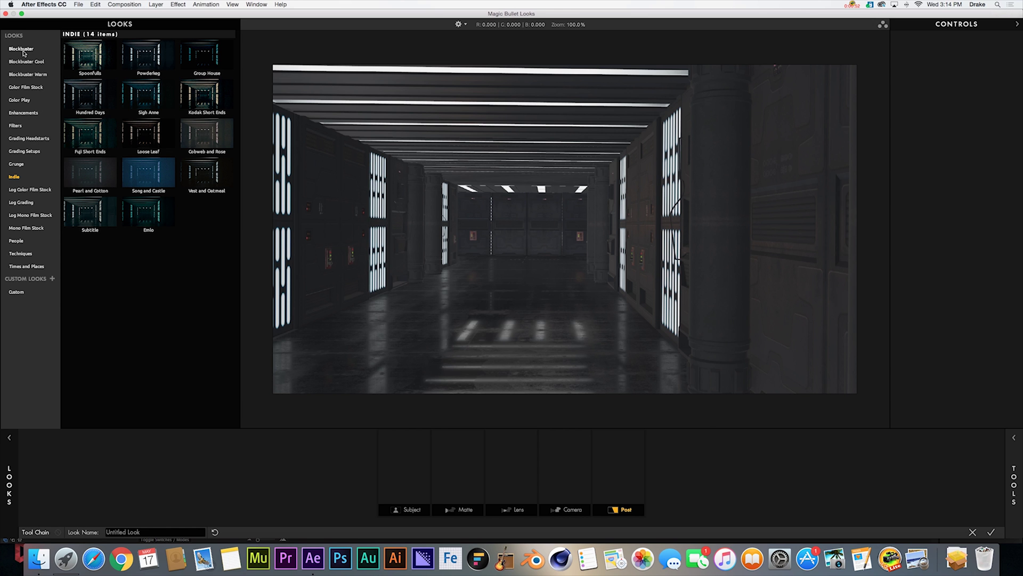
left_click(87, 94)
left_click(138, 57)
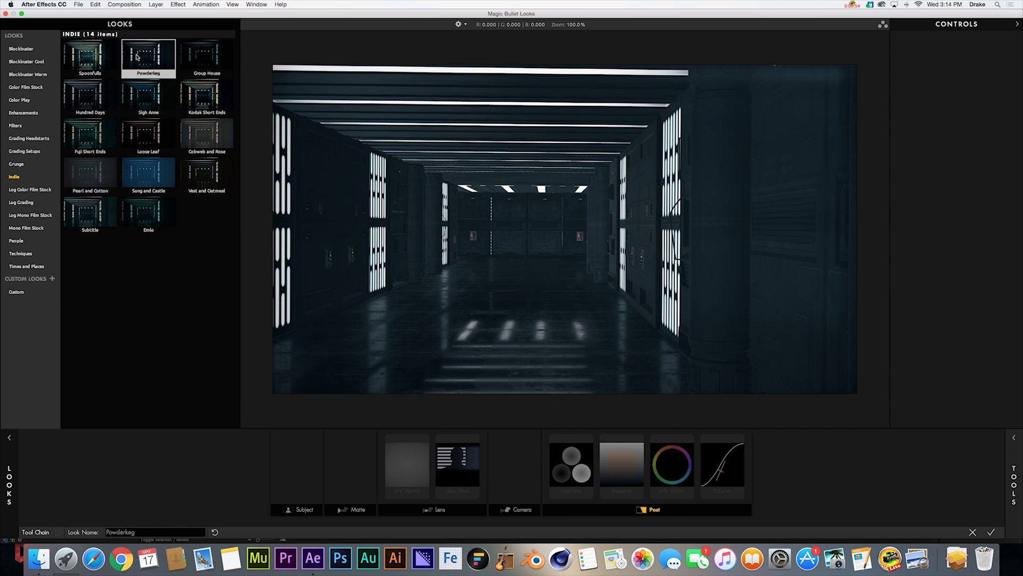
left_click(182, 60)
left_click(174, 61)
left_click(94, 98)
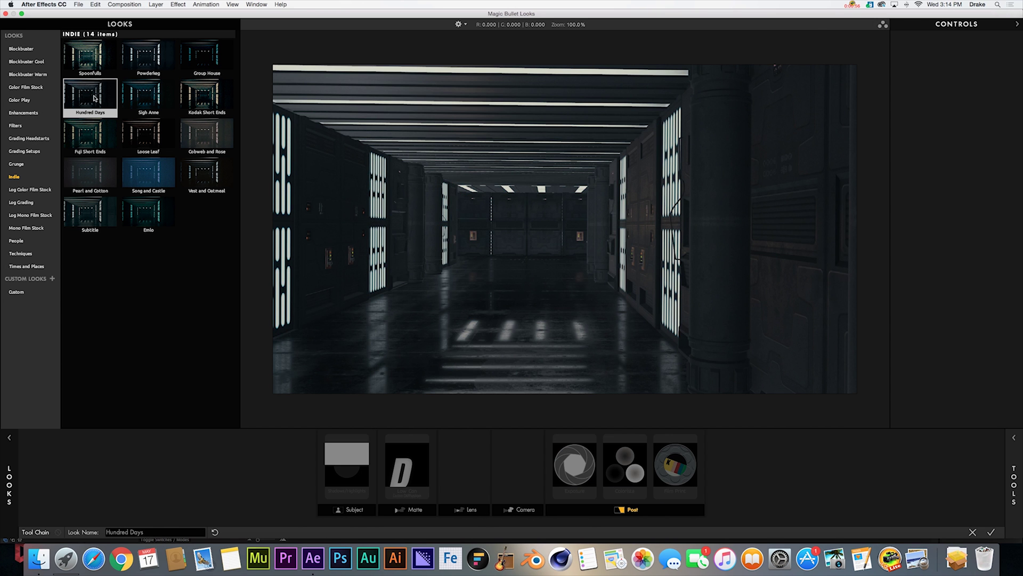
Add Edge Softness to the tool chain and apply the refined grade to the comp.
left_click(625, 463)
left_click(1018, 488)
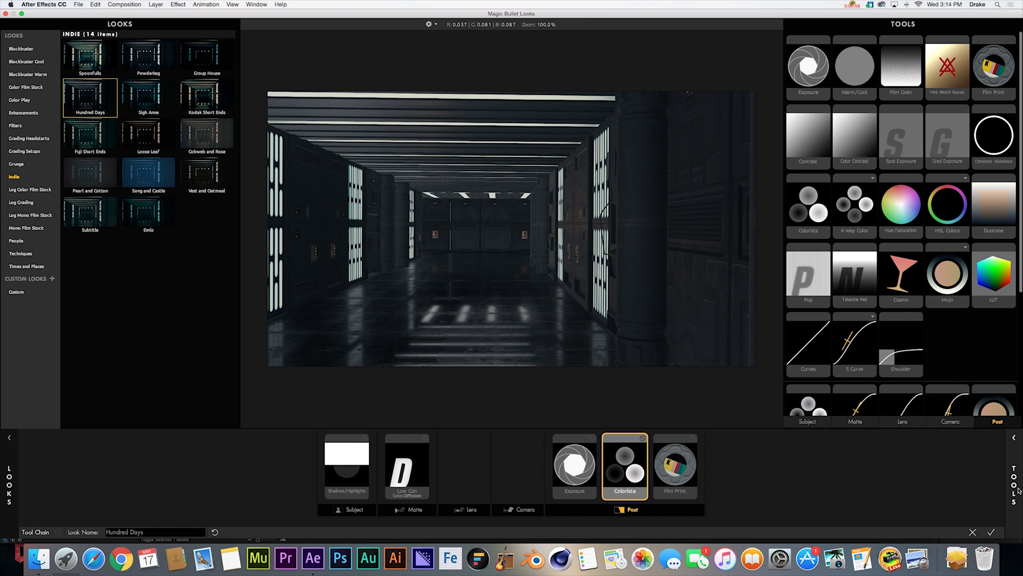
left_click(993, 533)
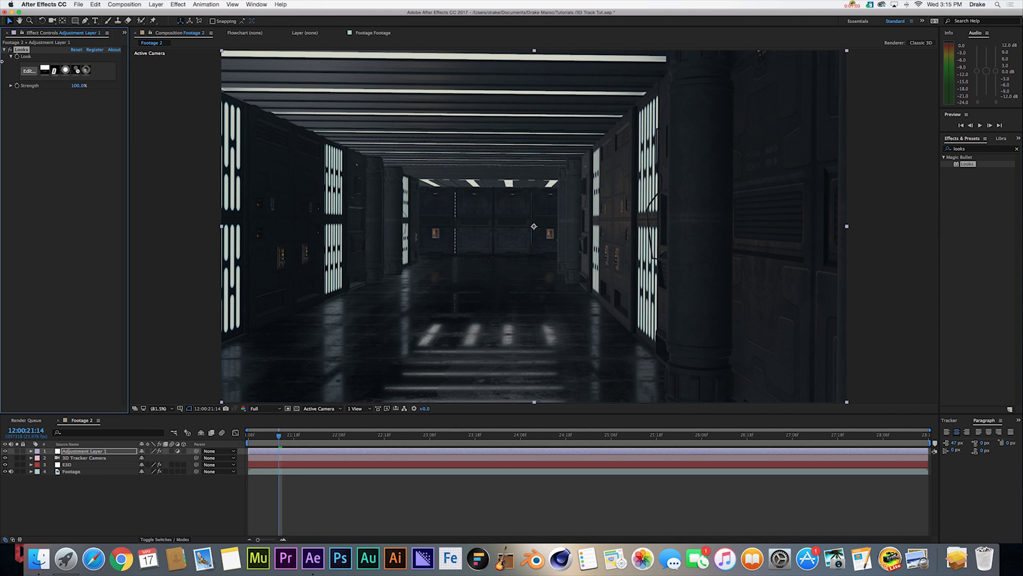
left_click(26, 70)
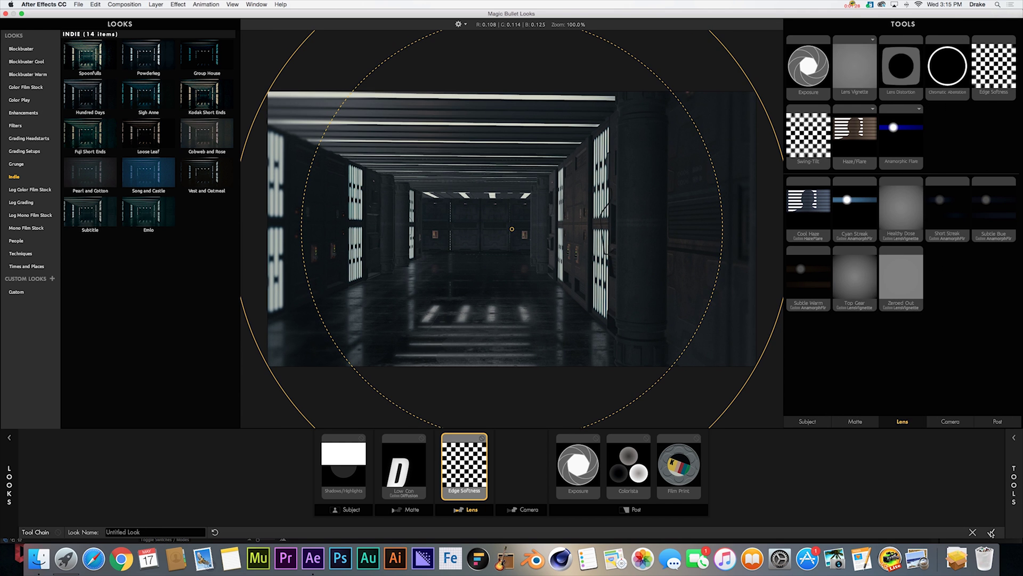
left_click(991, 532)
Turn on depth of field for the 3D Tracker Camera with an F-Stop of 7 in Camera Settings.
left_click(30, 457)
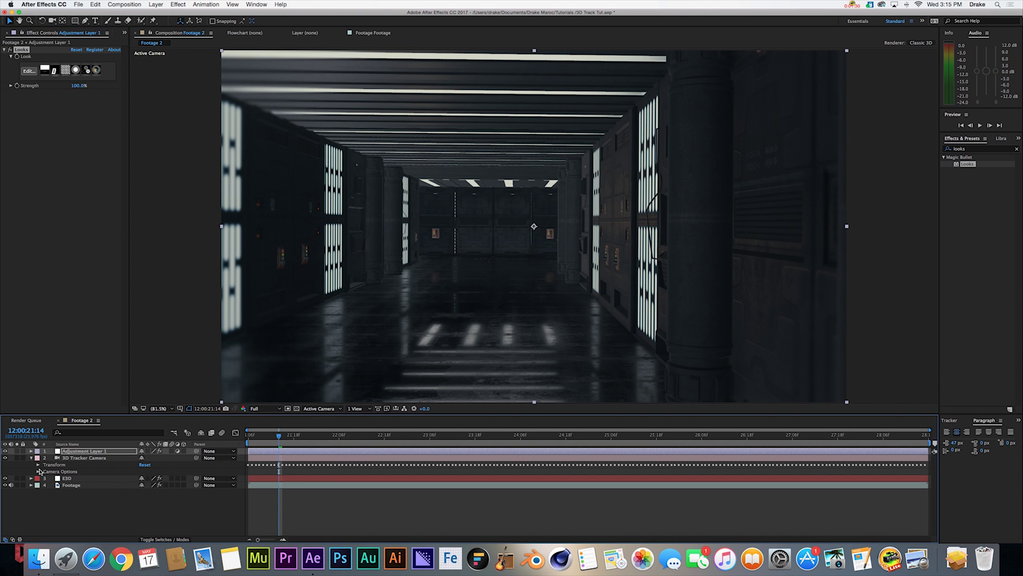
left_click(38, 471)
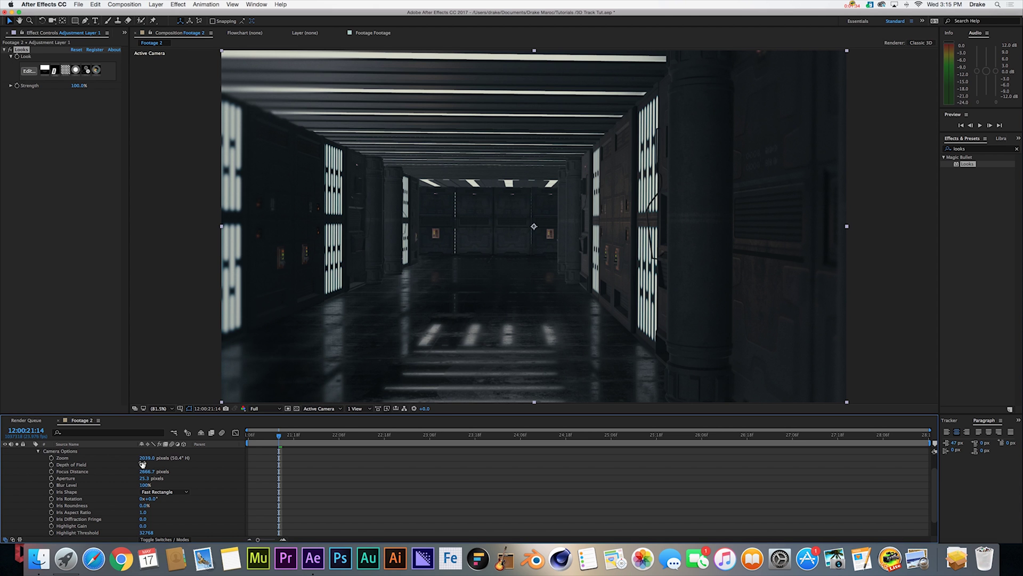
left_click(156, 4)
left_click(165, 24)
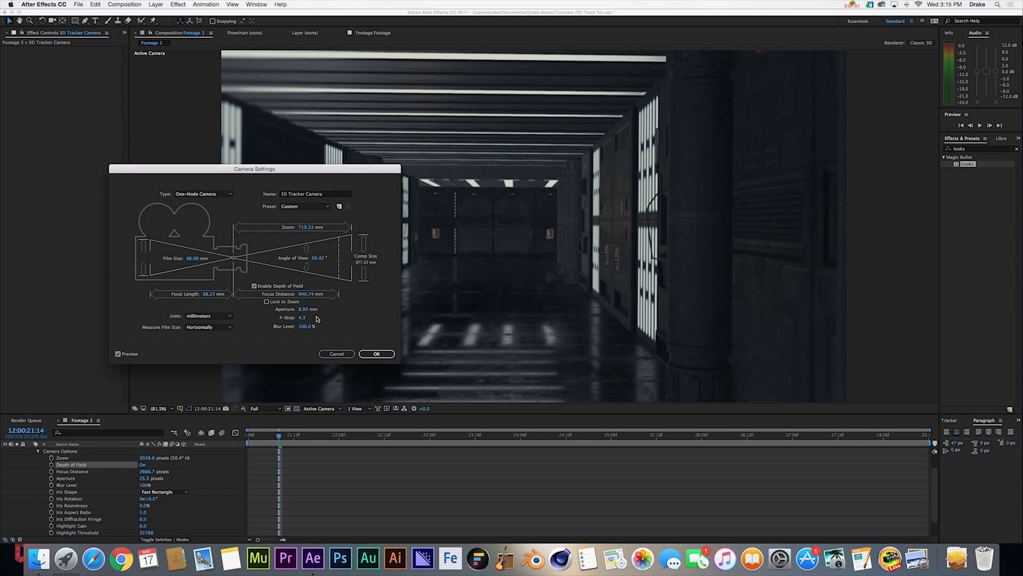
left_click(304, 317)
type("782")
key("Return")
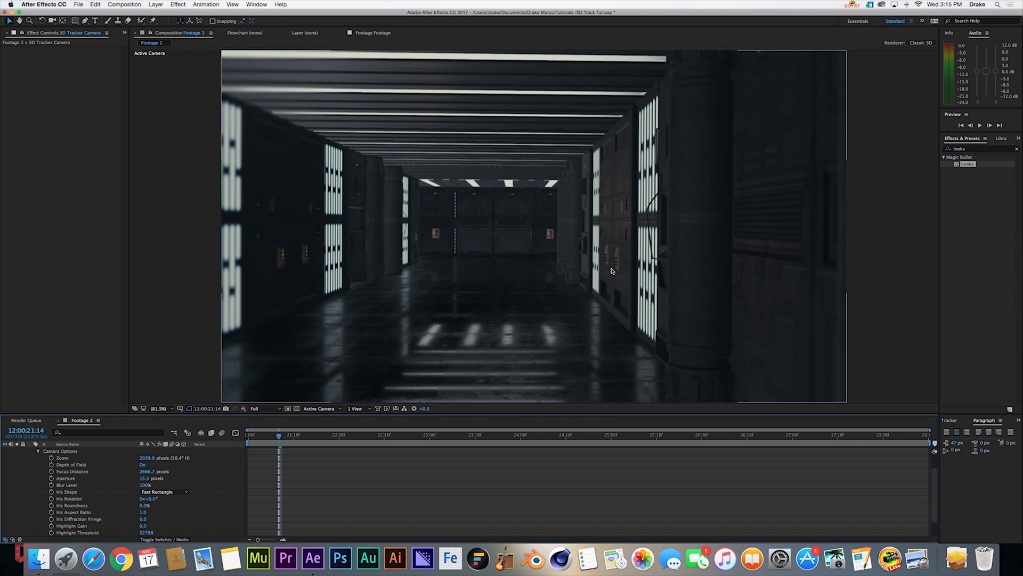
Set the camera's Focus Distance to 9582.7 px and Aperture to 109.5 px.
left_click_drag(147, 474, 287, 467)
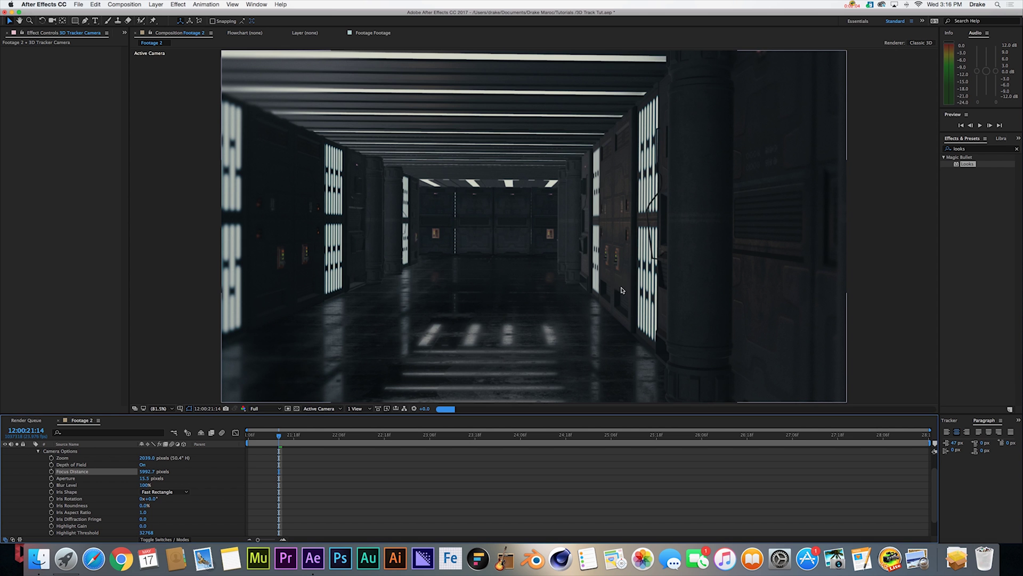
scroll(622, 275, "up", 3)
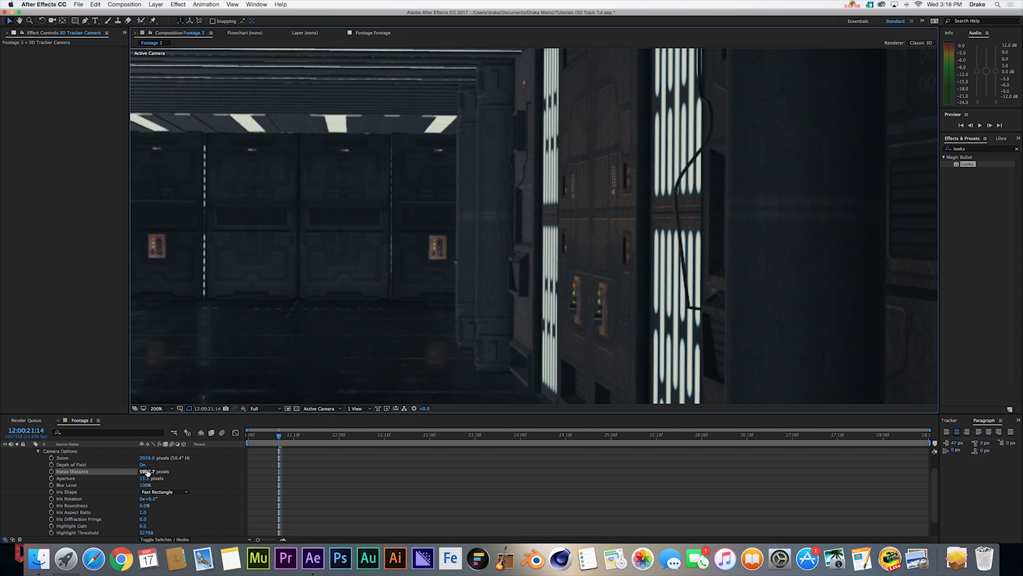
left_click_drag(148, 472, 290, 471)
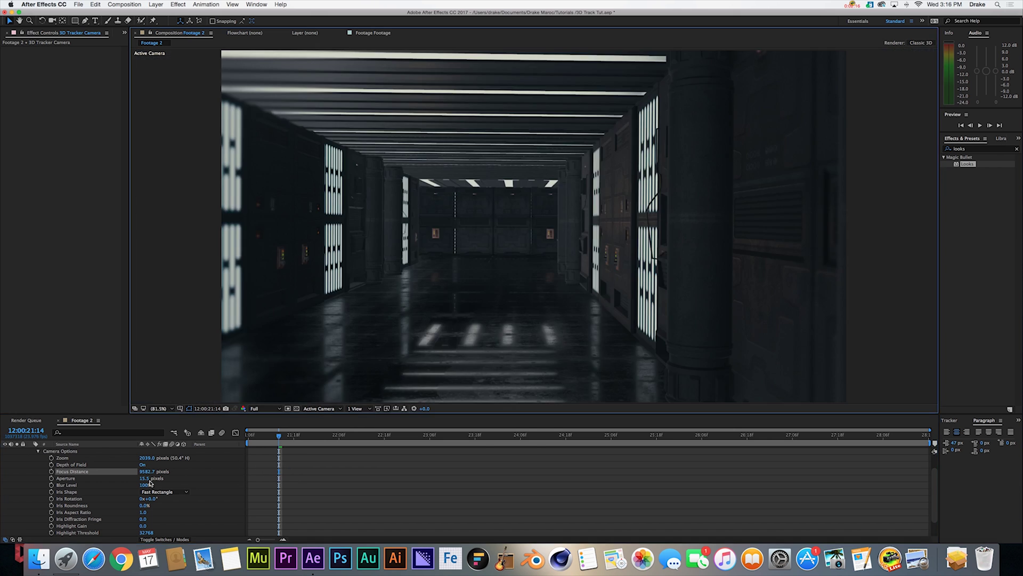
key("shift+slash")
left_click_drag(148, 478, 180, 480)
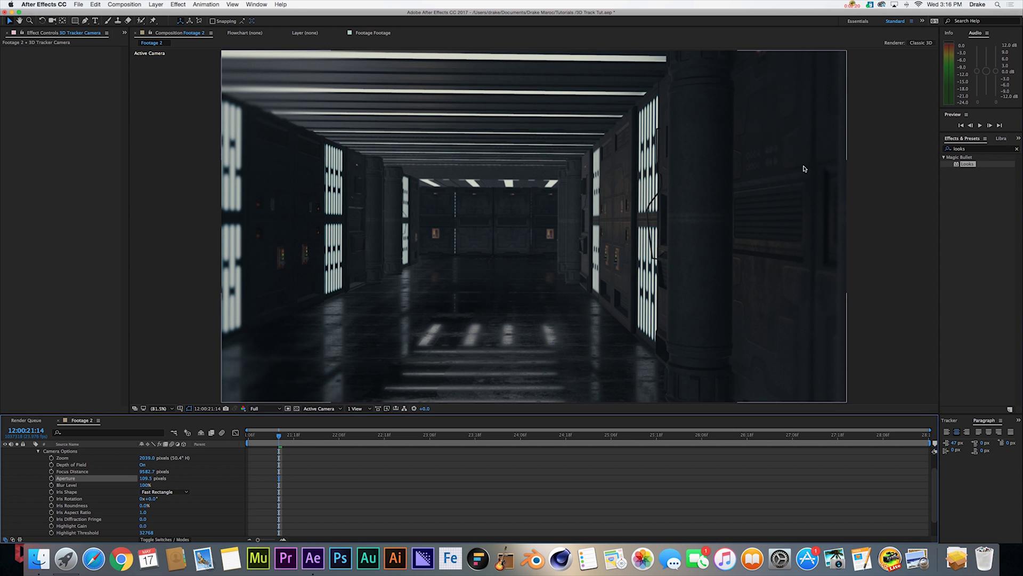
key("period")
key("period")
key("period")
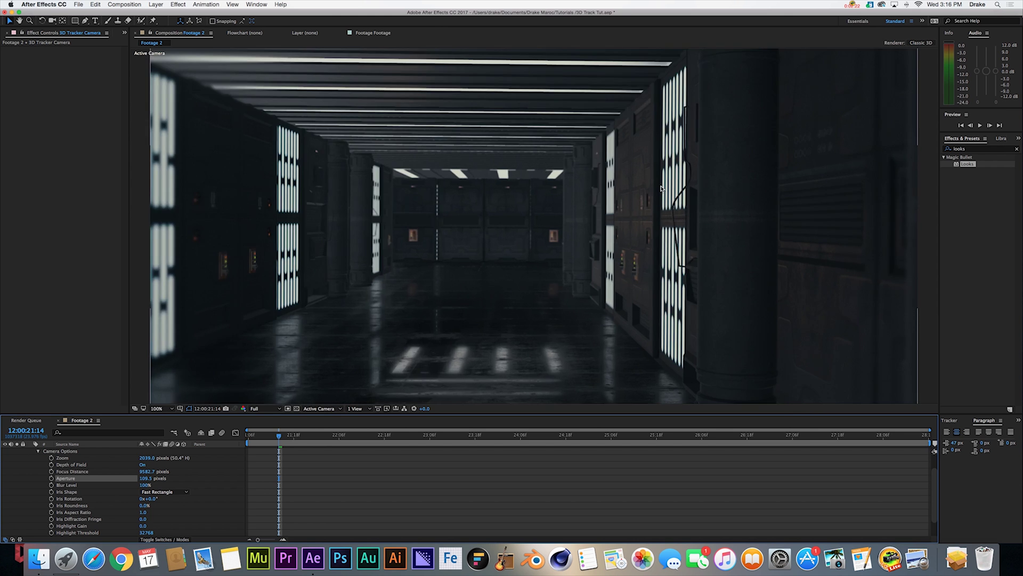
key("Home")
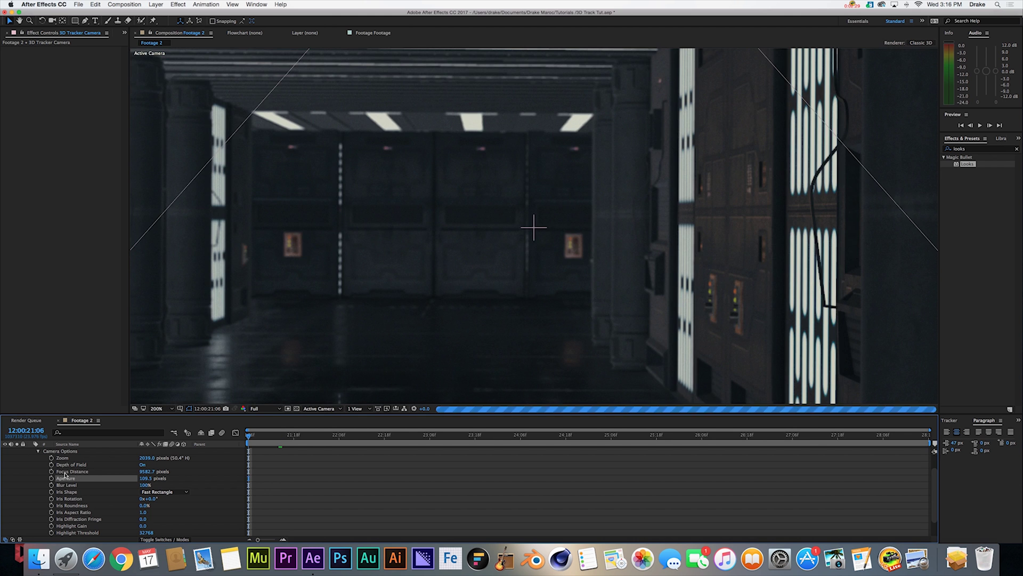
Keyframe Focus Distance at 9582.7 px at the shot start and move the playhead to 27:06.
left_click(52, 471)
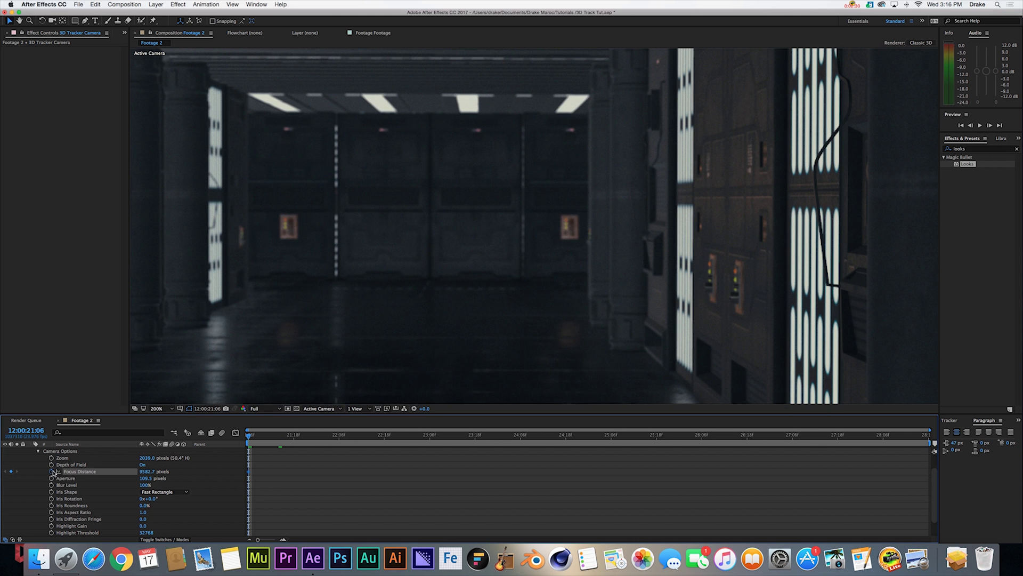
left_click(792, 436)
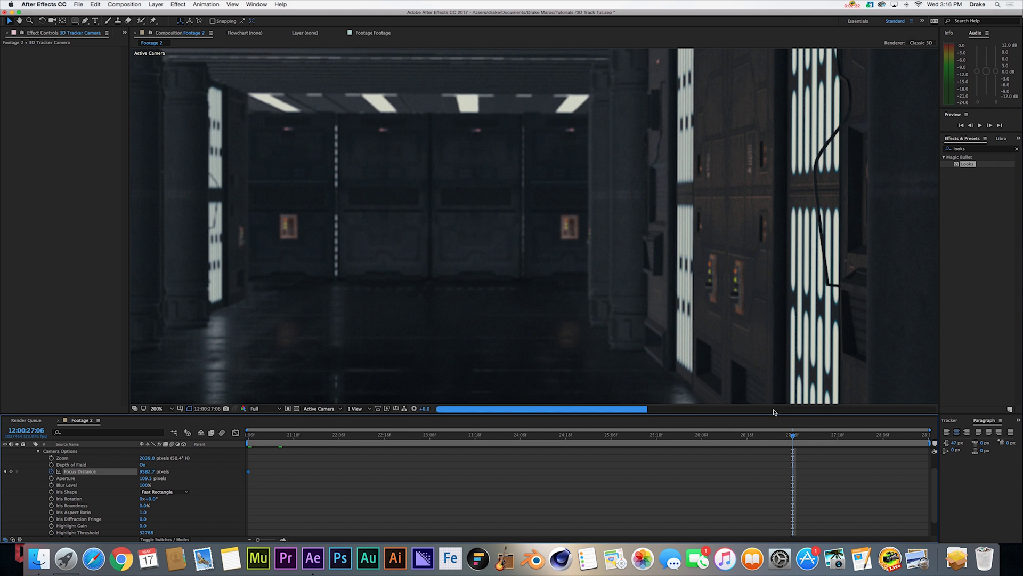
left_click_drag(670, 325, 484, 270)
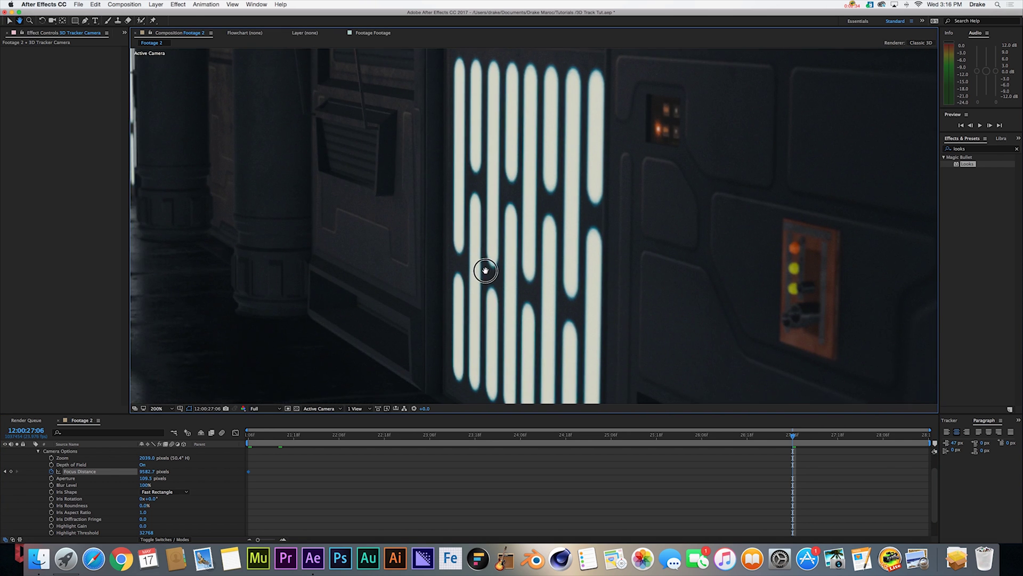
key("comma")
key("comma")
key("comma")
key("comma")
Set Focus Distance to 8139.7 px at 27:06, then show the Project panel.
left_click(145, 471)
left_click_drag(145, 471, 67, 477)
left_click_drag(150, 474, 356, 473)
key("period")
key("period")
key("shift+slash")
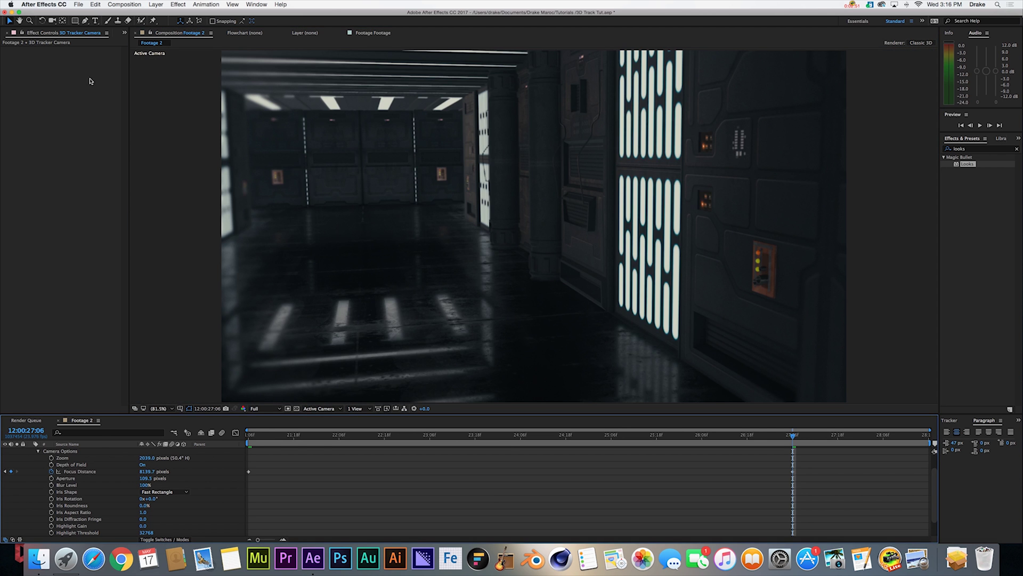
left_click(124, 33)
left_click(140, 42)
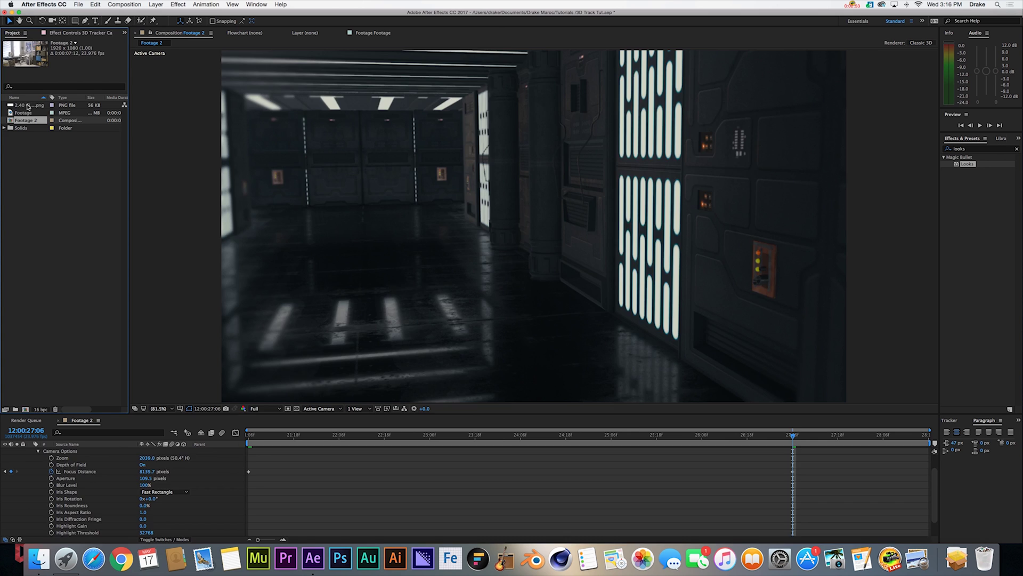